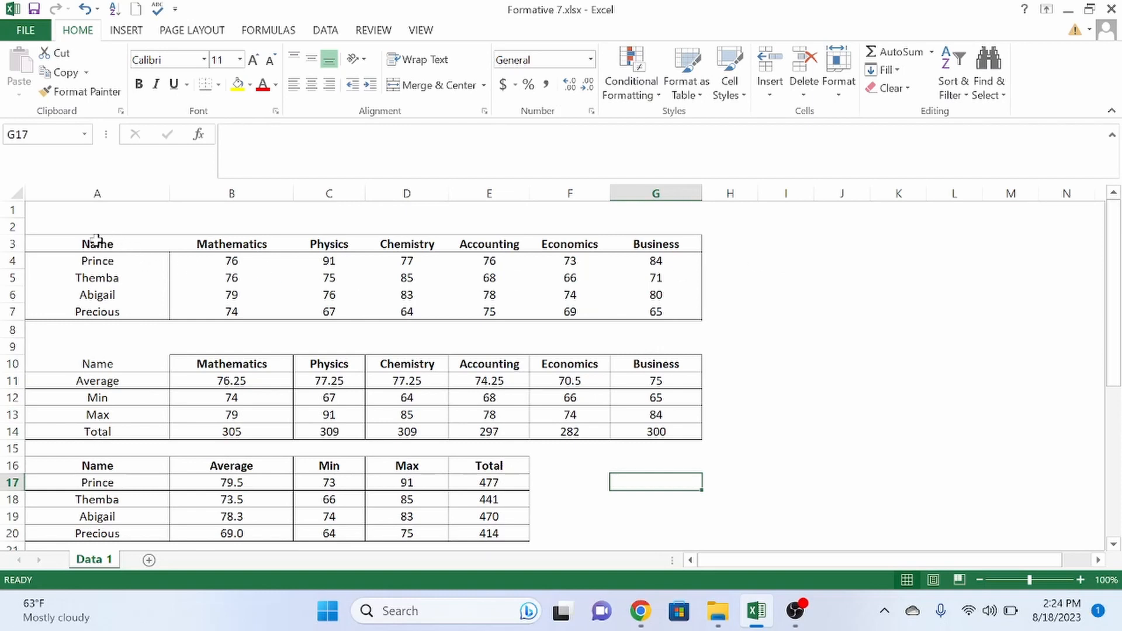
# - Select Prince's subject headings and marks (A3:G4) and bring up Recommended Charts
pyautogui.moveTo(97, 241); pyautogui.dragTo(643, 263)
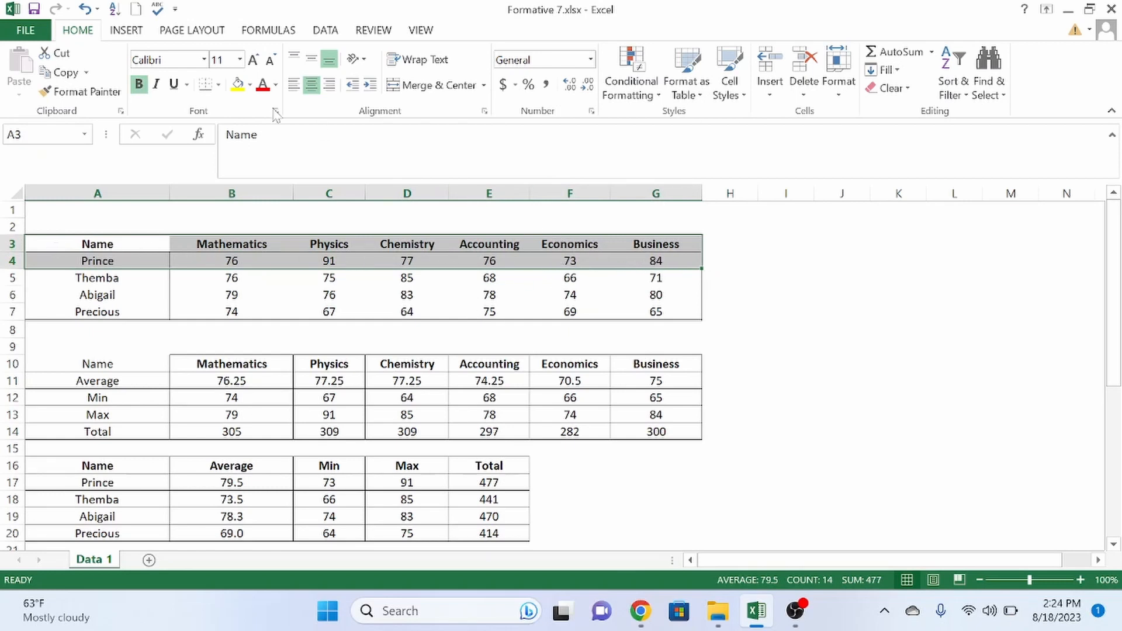
pyautogui.click(139, 41)
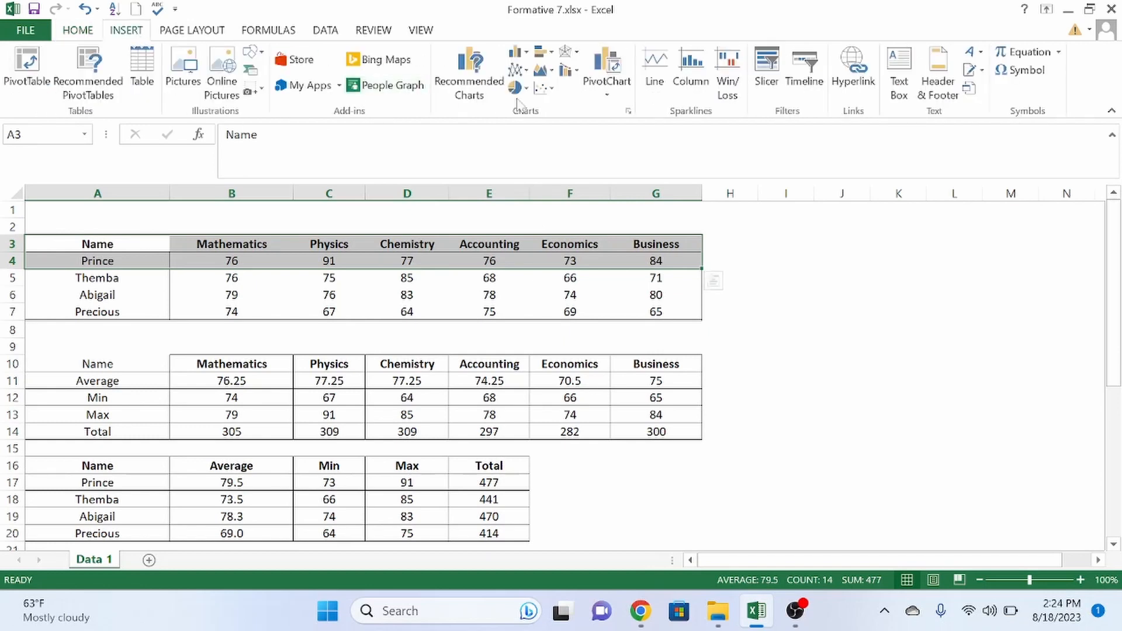
pyautogui.click(471, 88)
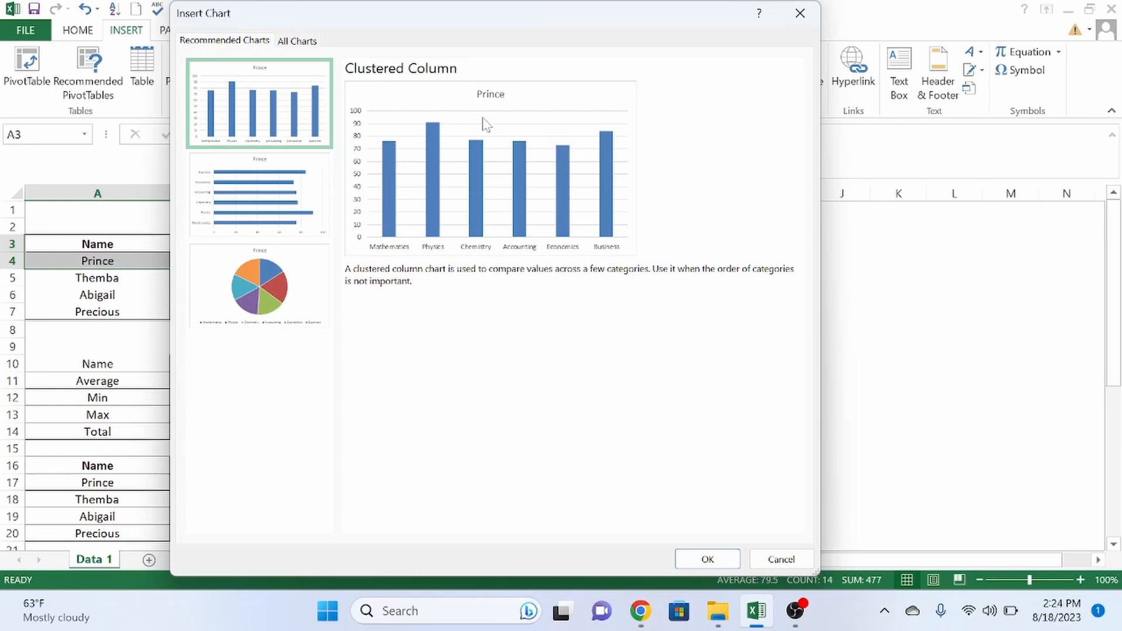
# - Preview Prince's marks as line, pie, bar, stacked bar and 100% stacked bar charts
pyautogui.click(304, 42)
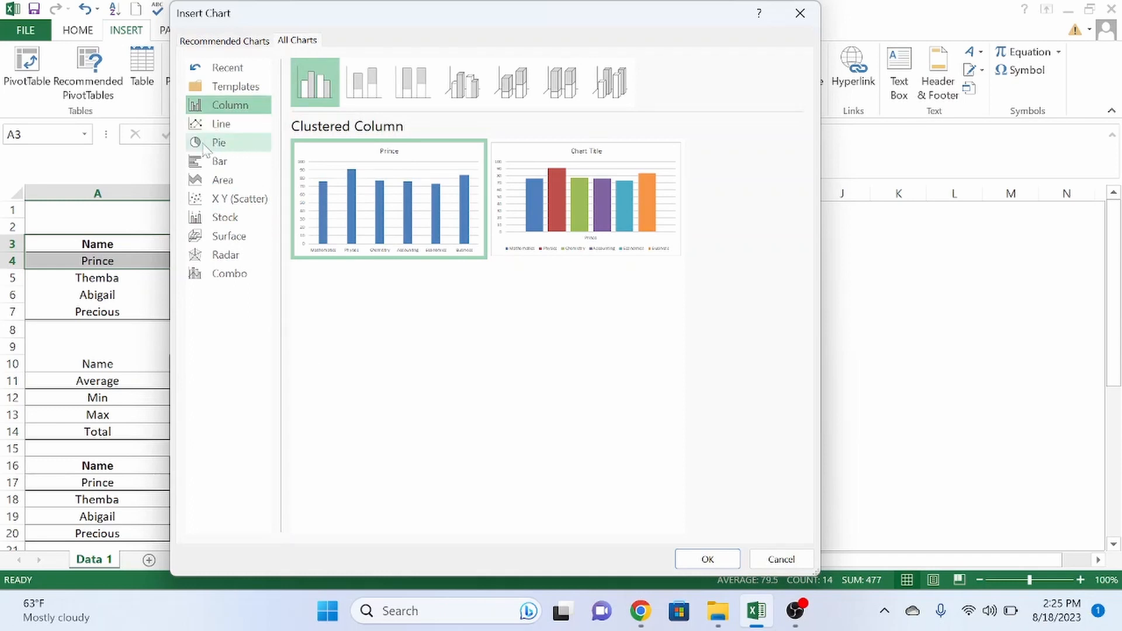
pyautogui.click(225, 128)
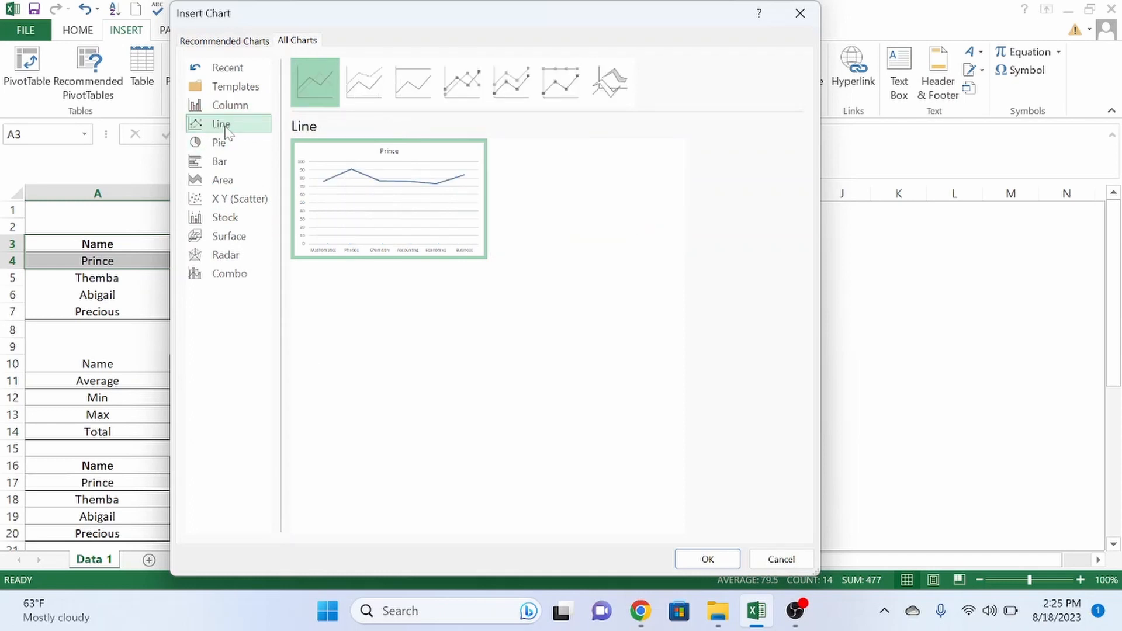
pyautogui.click(235, 145)
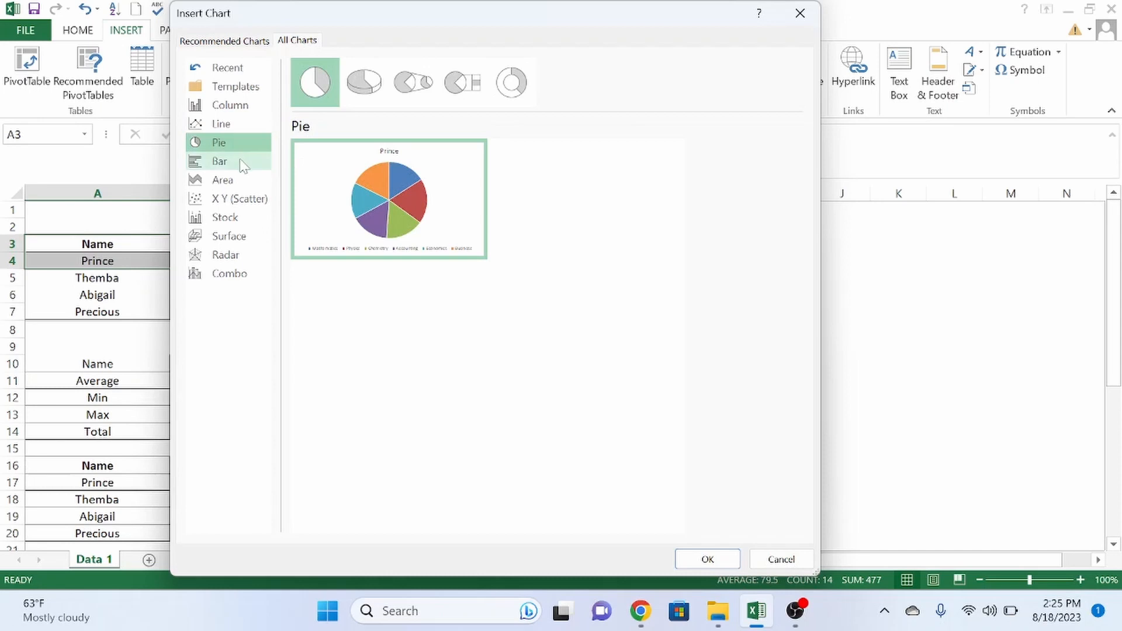
pyautogui.click(240, 163)
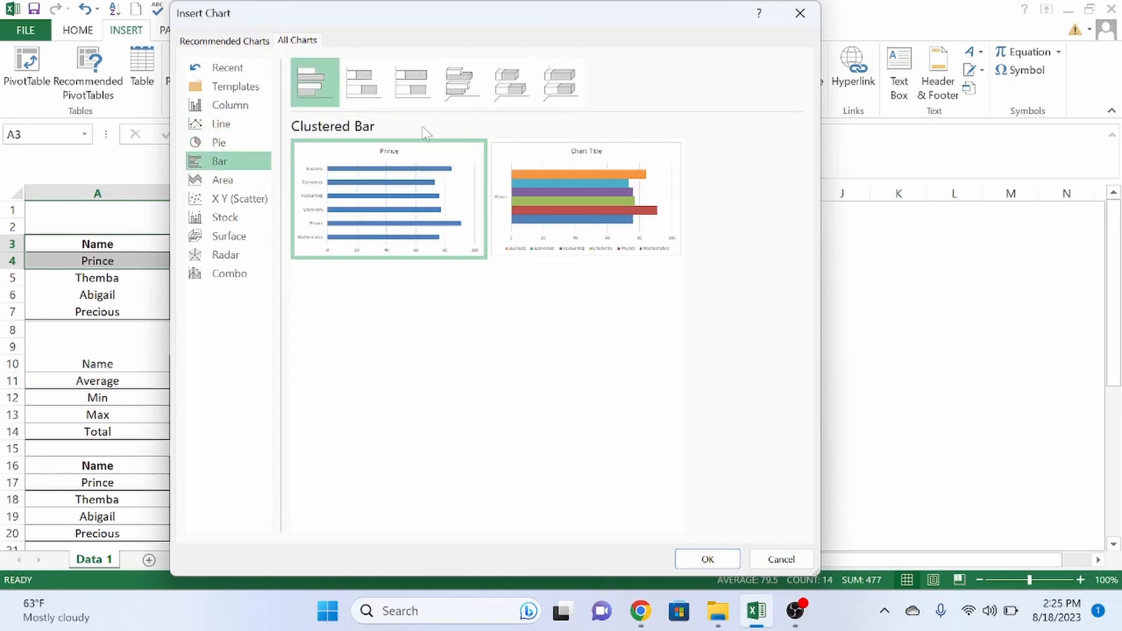
pyautogui.click(360, 83)
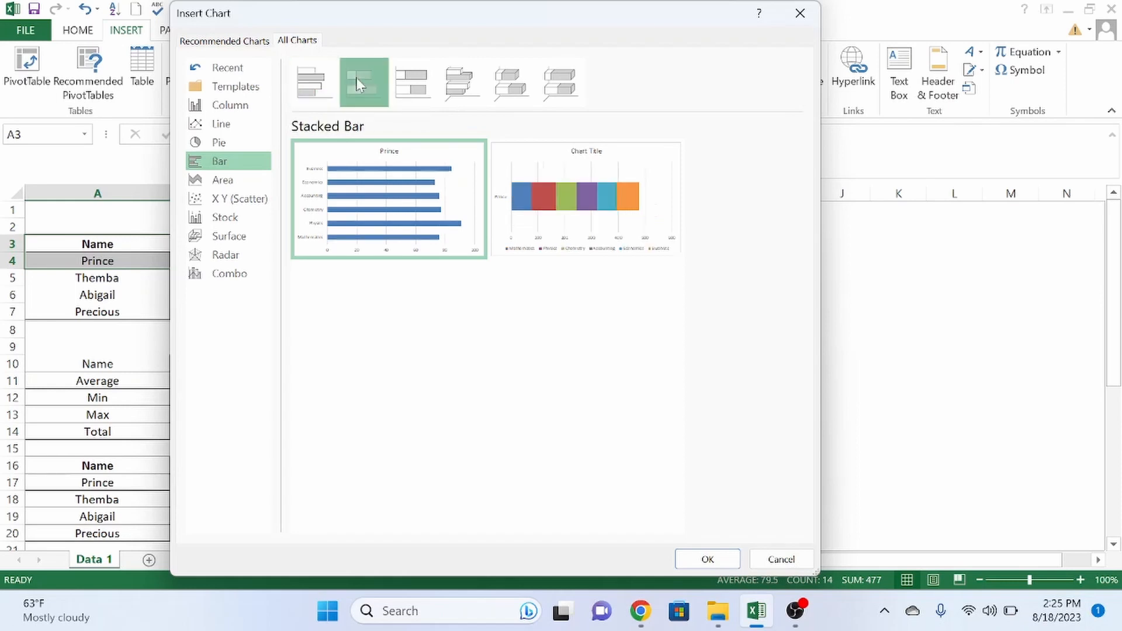
pyautogui.click(413, 98)
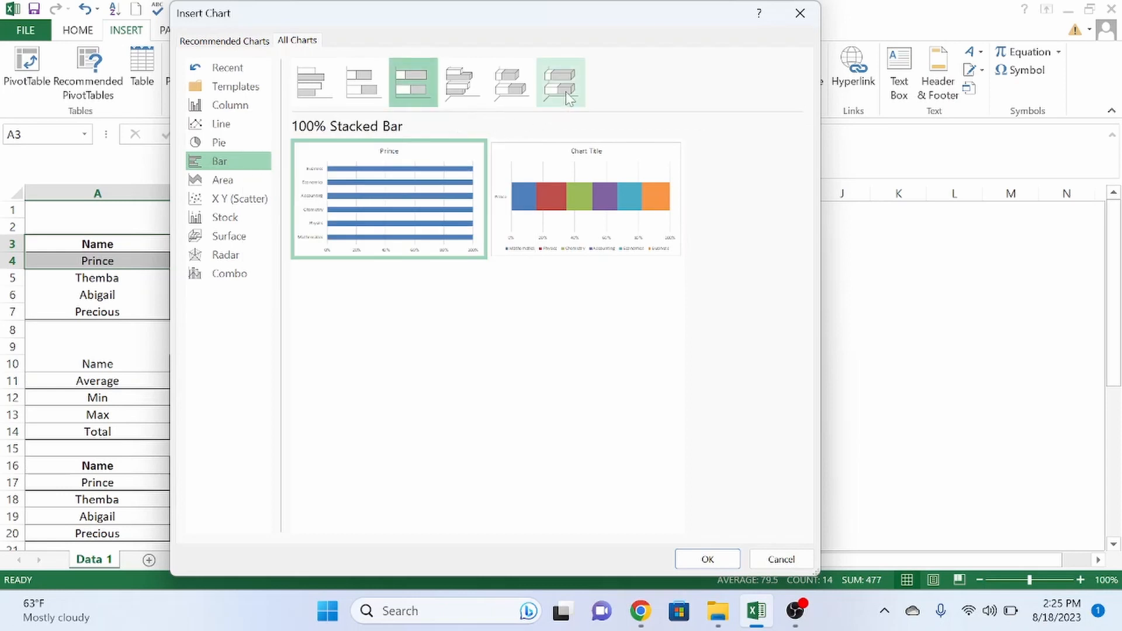
# - Return to Column > Clustered Column and insert that chart
pyautogui.moveTo(359, 155)
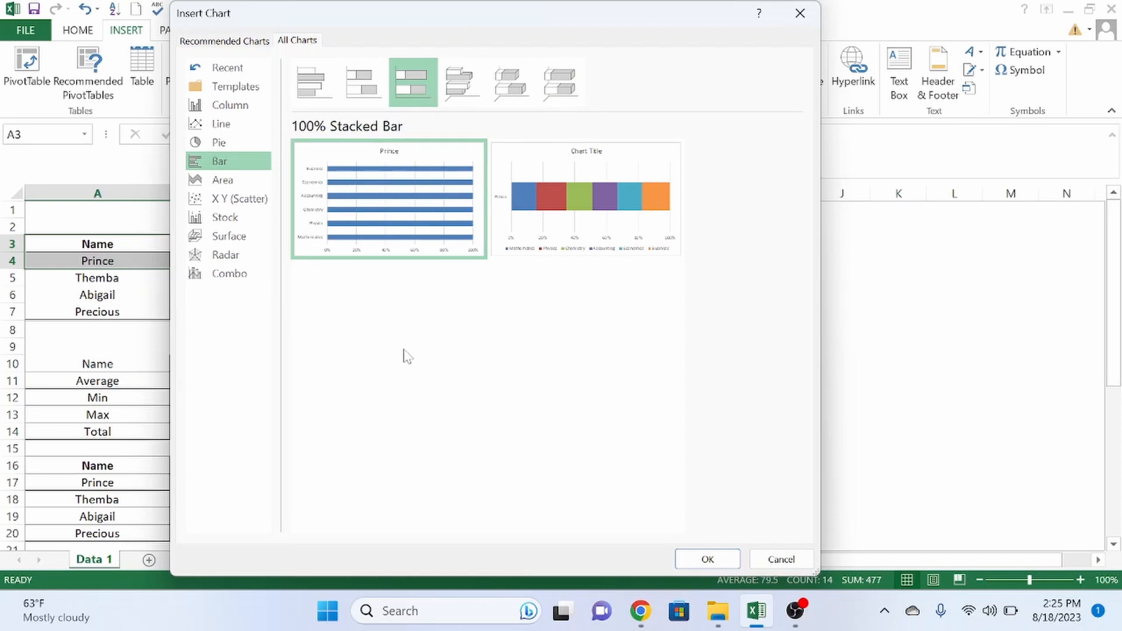
pyautogui.click(245, 112)
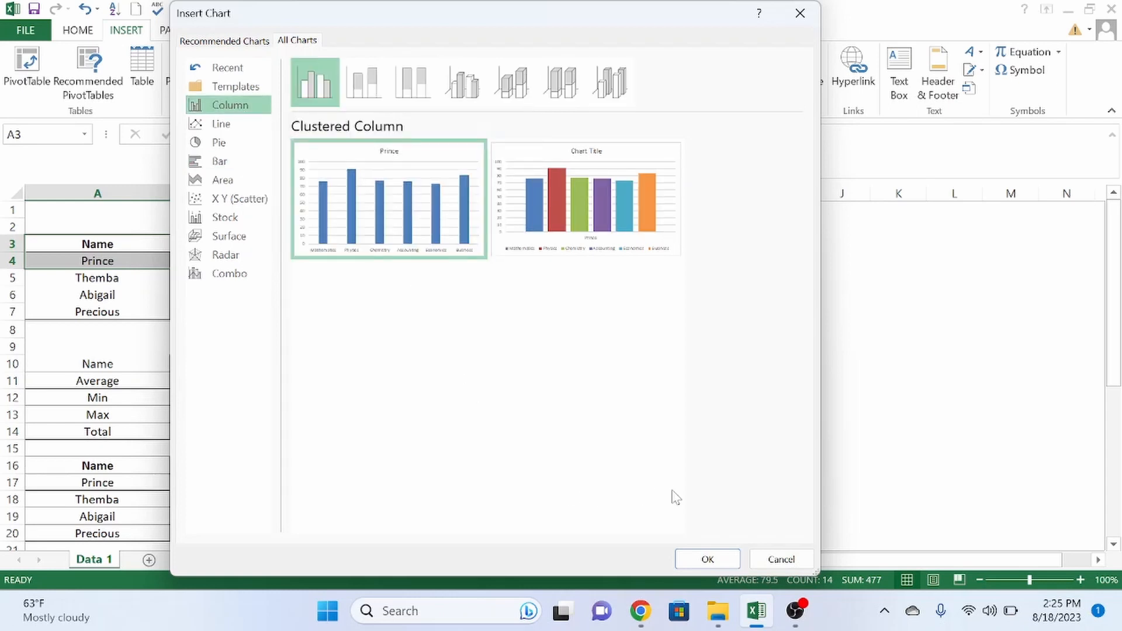
pyautogui.click(707, 560)
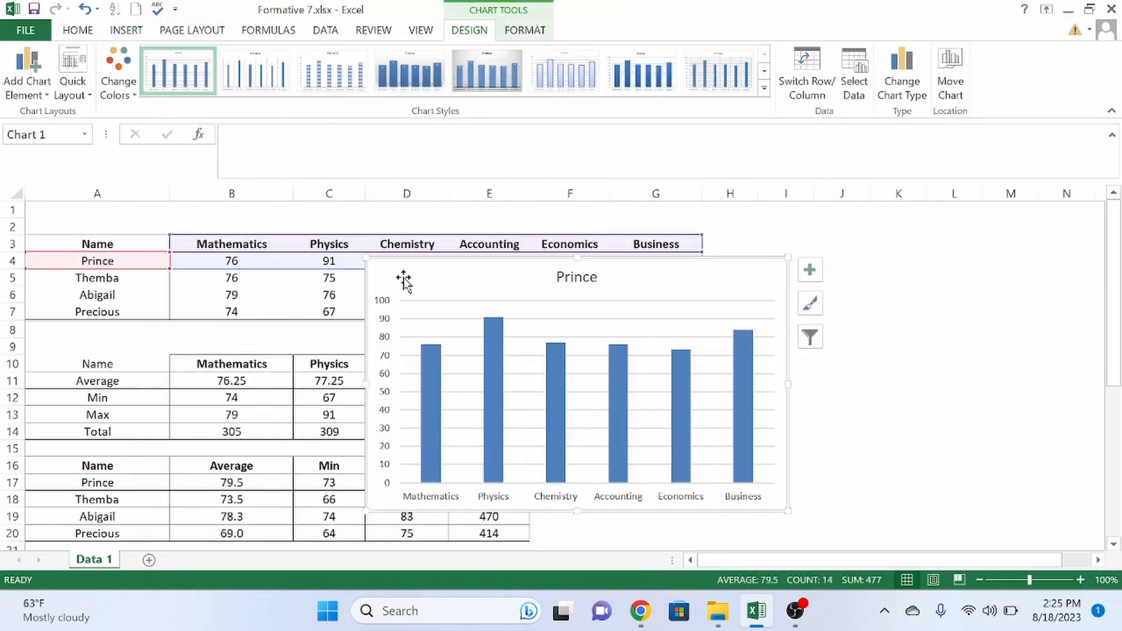
# - Drag the Prince column chart clear of the tables to the right and enlarge it by a corner
pyautogui.moveTo(403, 280); pyautogui.dragTo(754, 262)
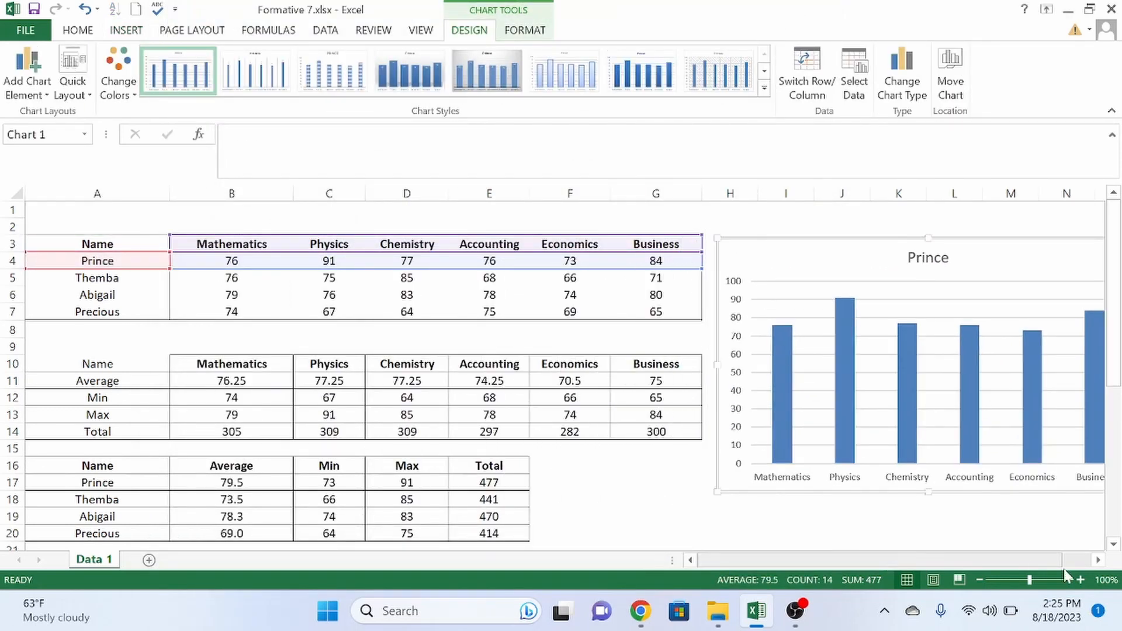
pyautogui.click(1097, 561)
pyautogui.click(1097, 561)
pyautogui.click(1097, 561)
pyautogui.click(1097, 561)
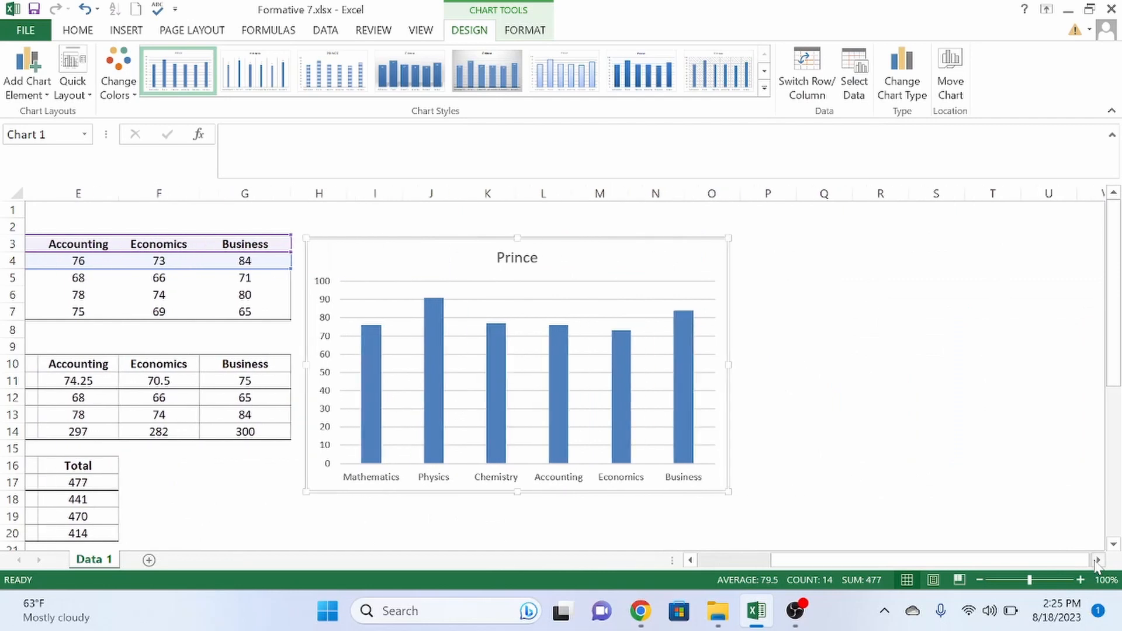
pyautogui.click(1097, 561)
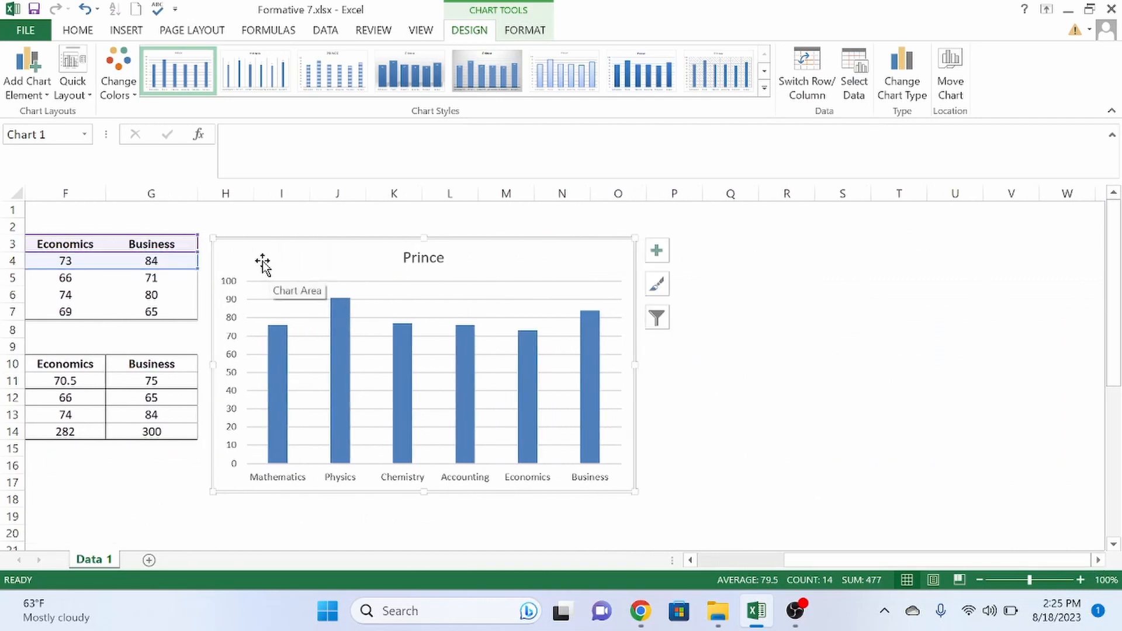
pyautogui.moveTo(263, 263); pyautogui.dragTo(401, 231)
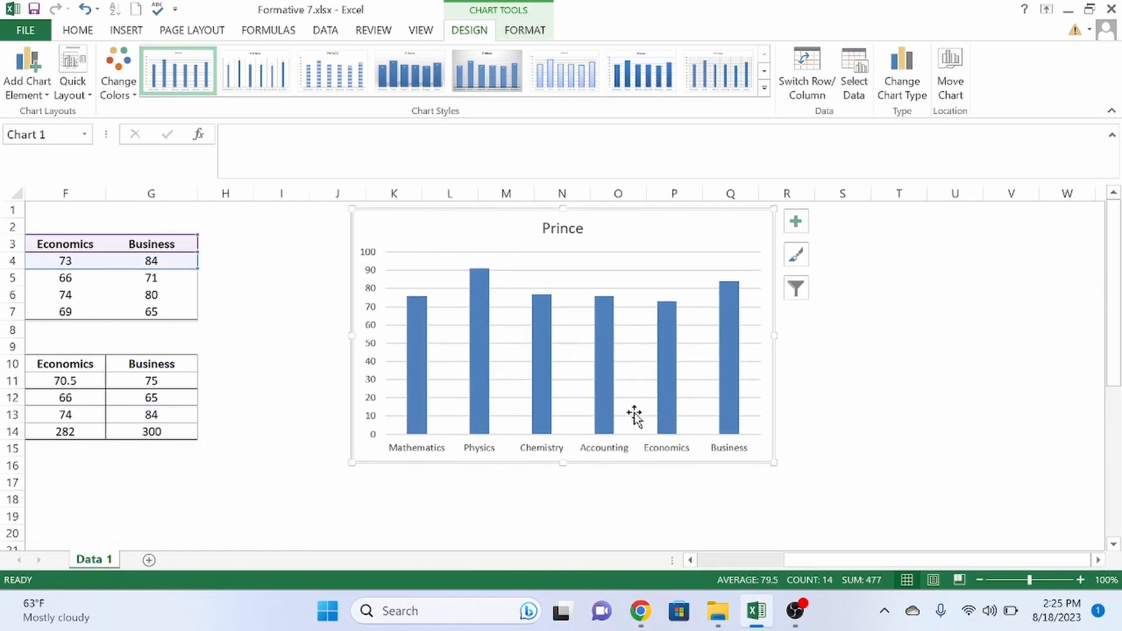
pyautogui.moveTo(775, 465); pyautogui.dragTo(877, 503)
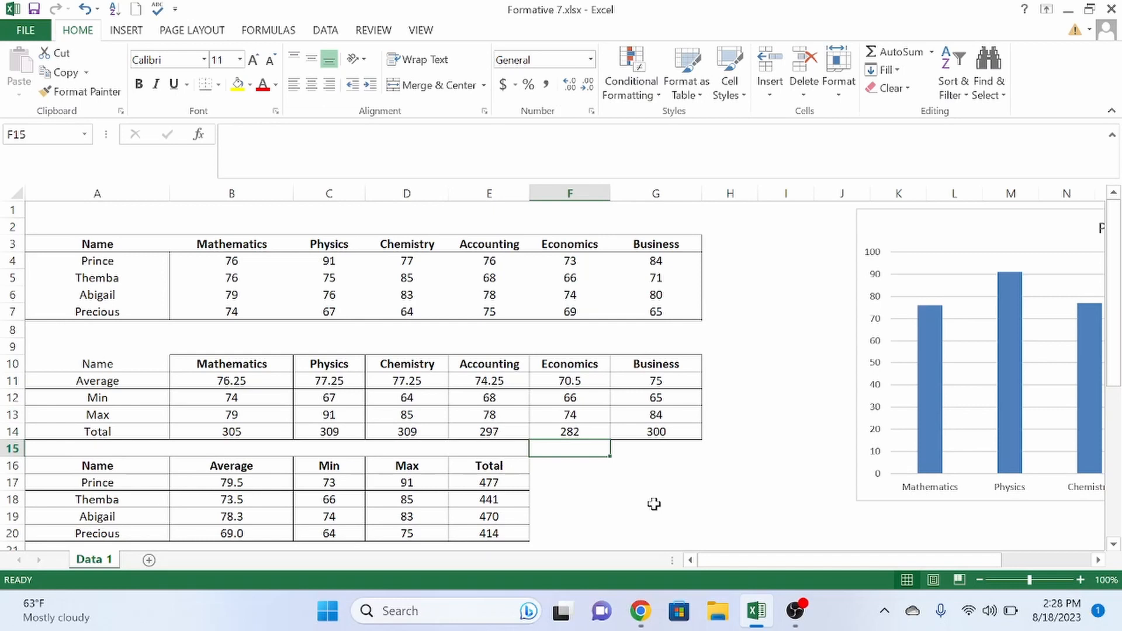
pyautogui.press('Down')
pyautogui.press('Down')
pyautogui.press('Down')
pyautogui.press('Left')
pyautogui.press('Left')
pyautogui.press('Left')
pyautogui.press('Left')
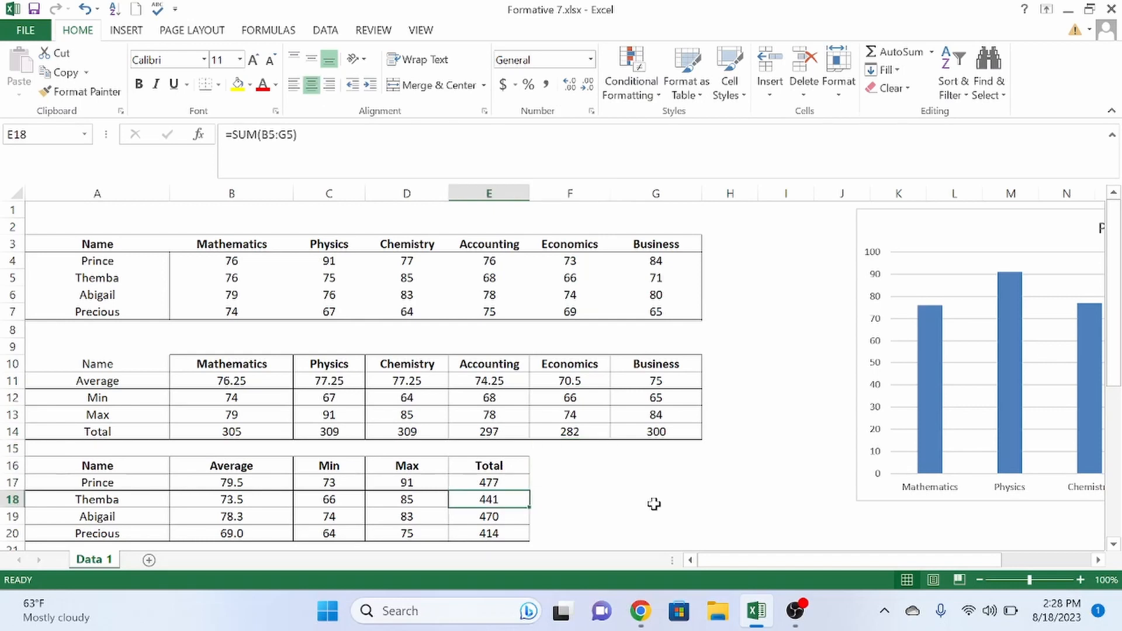
pyautogui.press('Left')
pyautogui.press('Up')
pyautogui.press('Up')
pyautogui.press('Up')
pyautogui.press('Up')
pyautogui.press('Up')
pyautogui.press('Up')
pyautogui.press('Up')
pyautogui.press('Up')
pyautogui.press('Up')
pyautogui.press('Up')
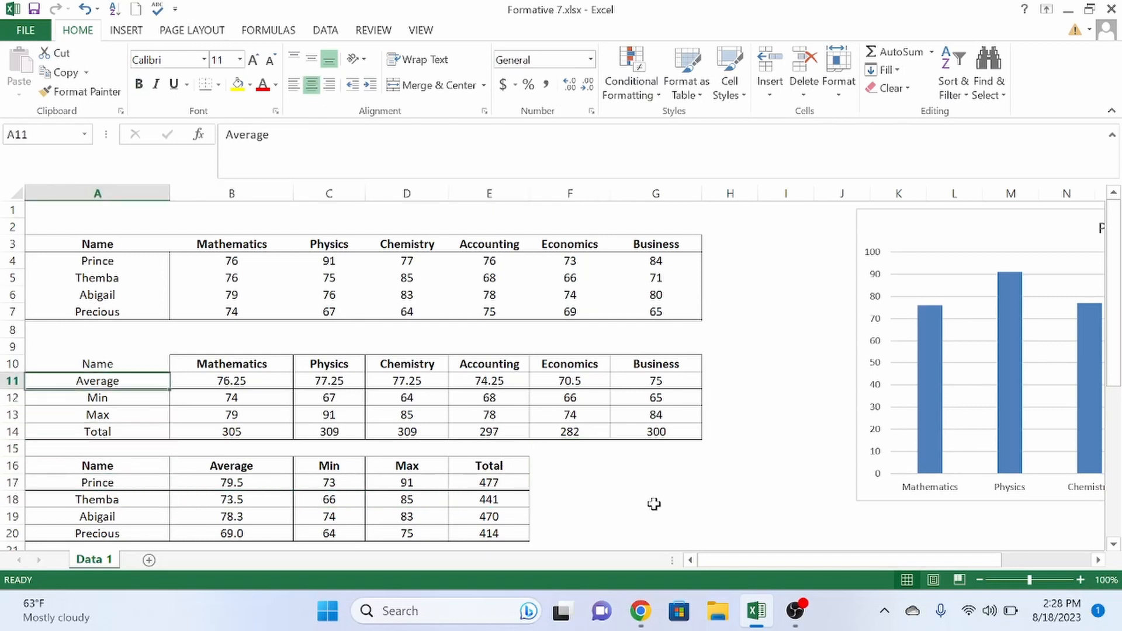
pyautogui.press('Down')
pyautogui.press('Down')
pyautogui.press('Down')
pyautogui.press('Down')
pyautogui.press('Down')
pyautogui.press('Down')
pyautogui.press('Down')
pyautogui.press('Down')
pyautogui.press('Down')
pyautogui.press('Down')
pyautogui.press('Down')
pyautogui.press('Down')
pyautogui.press('Down')
pyautogui.press('Down')
pyautogui.press('Down')
pyautogui.press('Down')
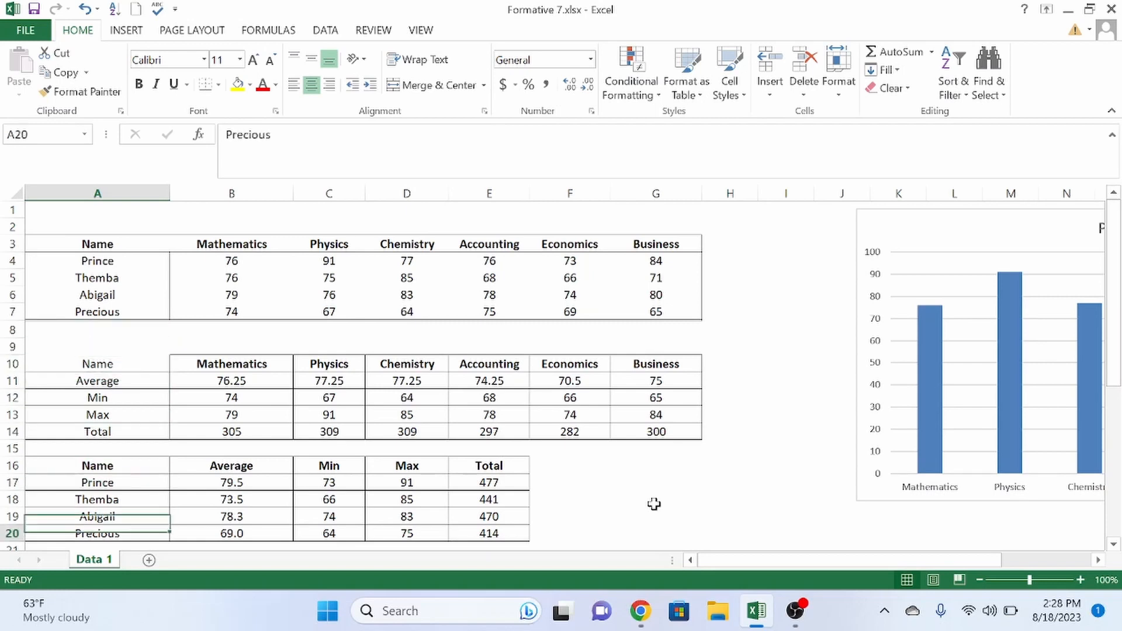
pyautogui.press('Down')
pyautogui.press('Right')
pyautogui.press('Down')
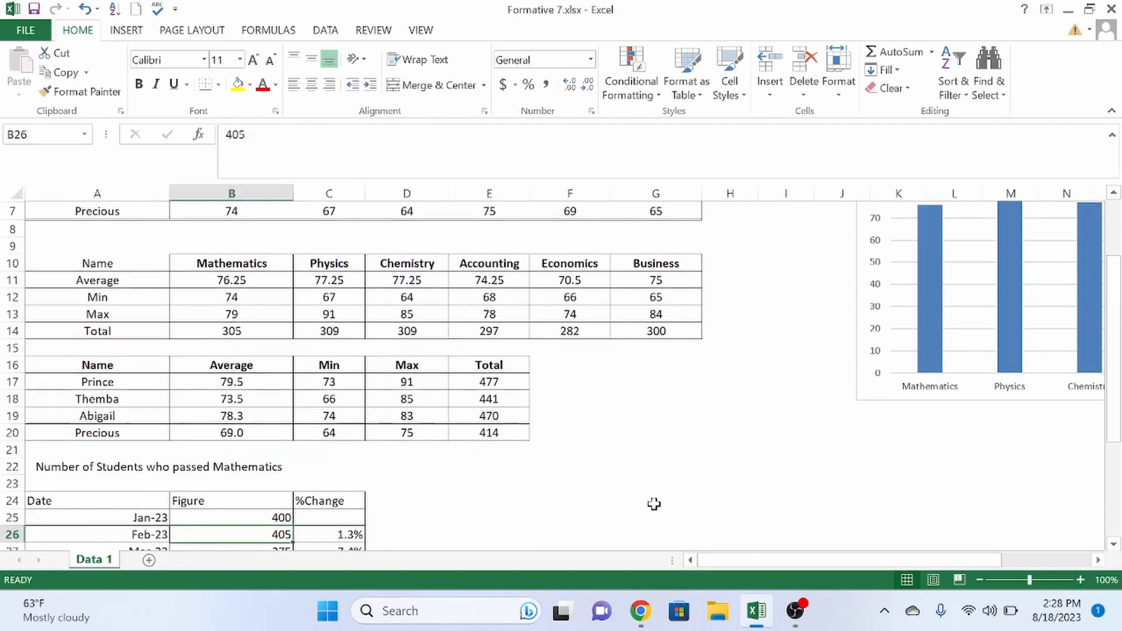
pyautogui.press('Down')
pyautogui.press('Down')
pyautogui.press('Down')
pyautogui.press('Down')
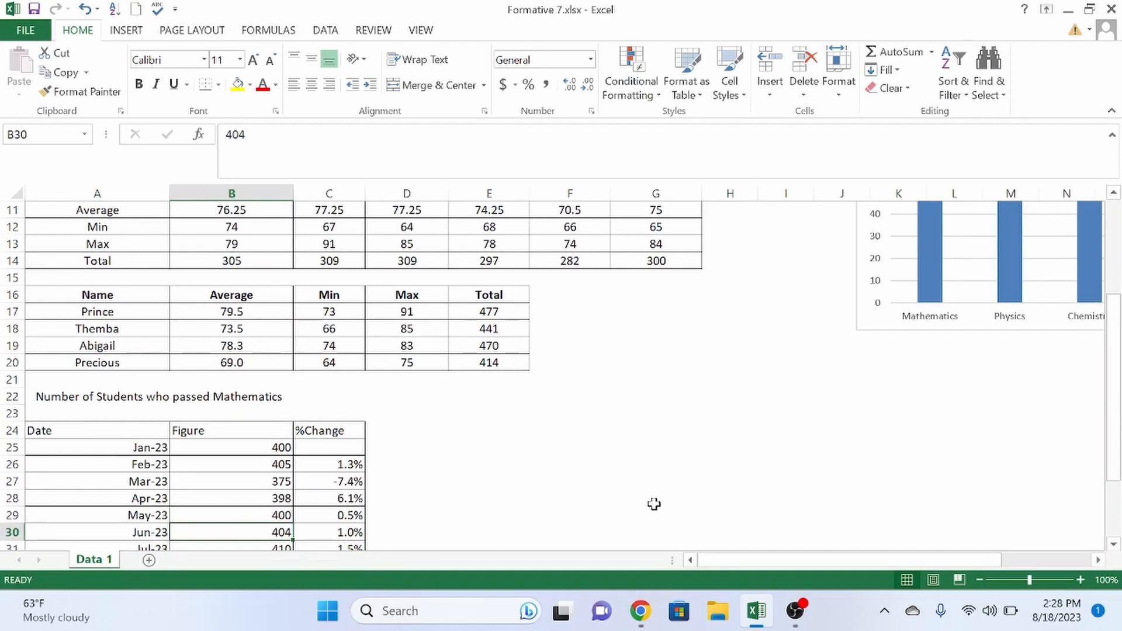
pyautogui.press('Down')
pyautogui.press('Down')
pyautogui.press('Down')
pyautogui.press('Down')
pyautogui.press('Down')
pyautogui.press('Down')
pyautogui.press('Down')
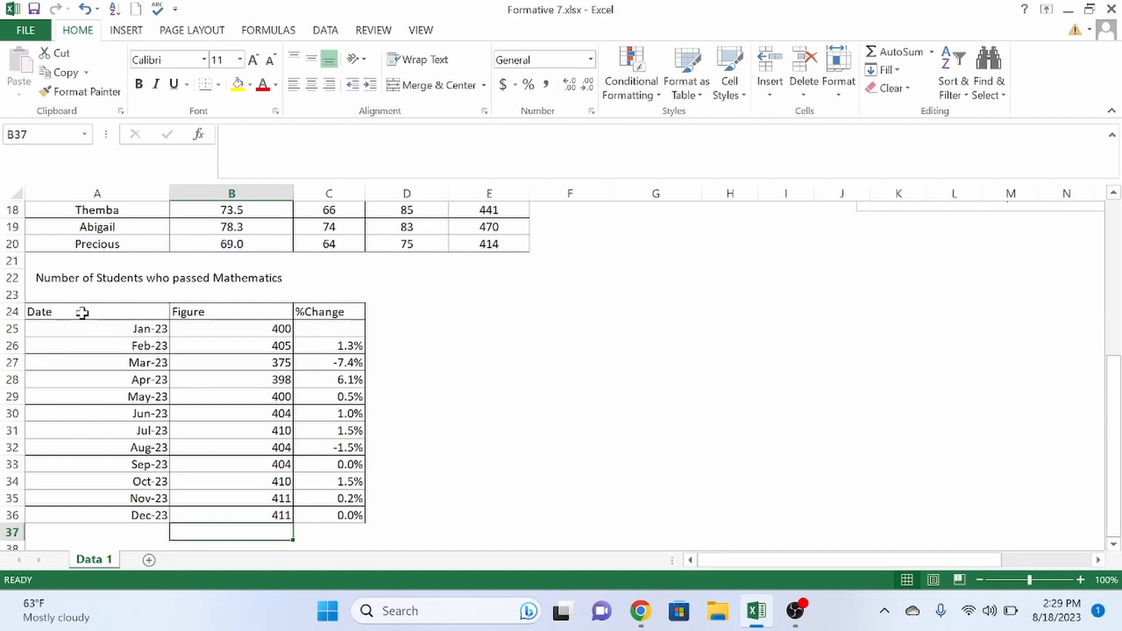
pyautogui.click(119, 331)
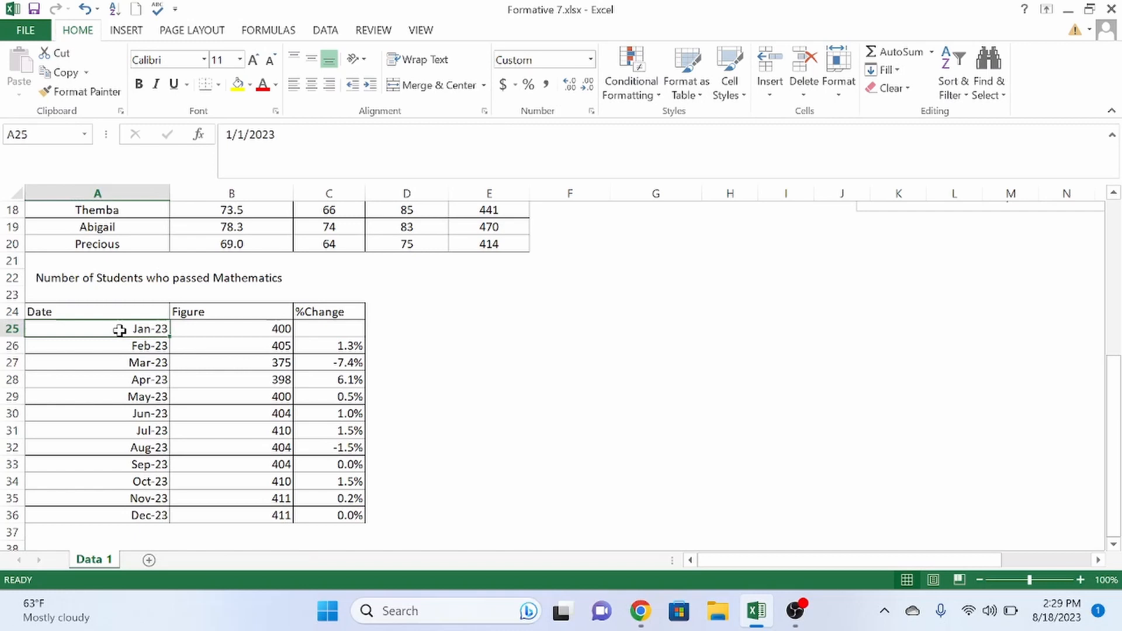
pyautogui.press('Down')
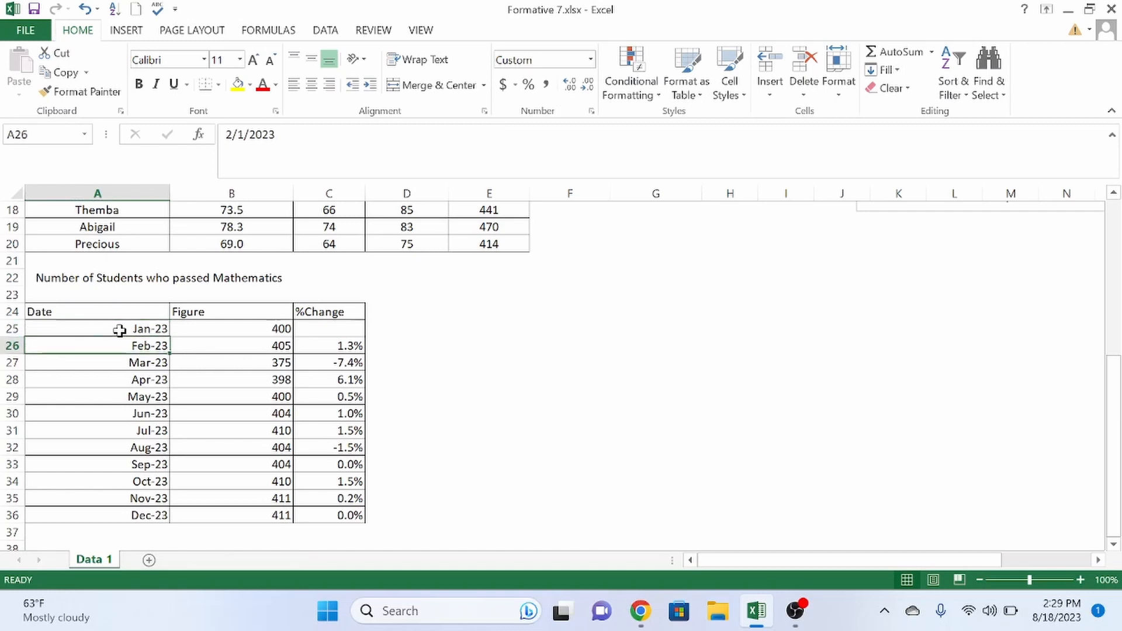
pyautogui.press('Down')
pyautogui.press('Right')
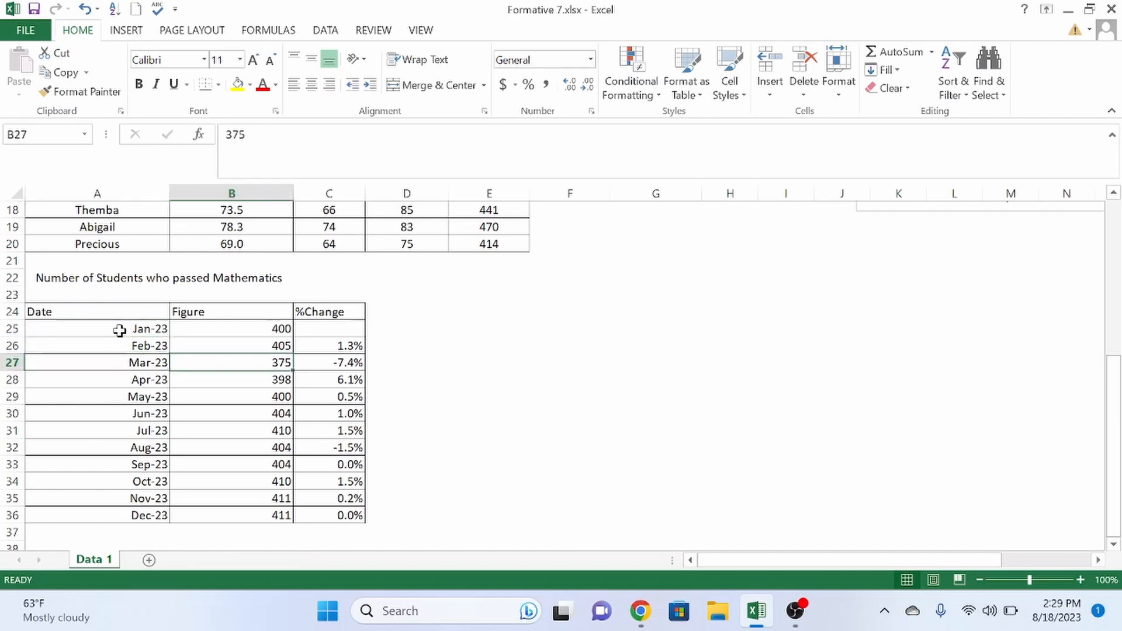
pyautogui.press('Up')
pyautogui.press('Up')
pyautogui.press('Down')
pyautogui.press('Down')
pyautogui.press('Down')
pyautogui.press('Down')
pyautogui.press('Down')
pyautogui.press('Down')
pyautogui.press('Down')
pyautogui.press('Down')
pyautogui.press('Down')
pyautogui.press('Down')
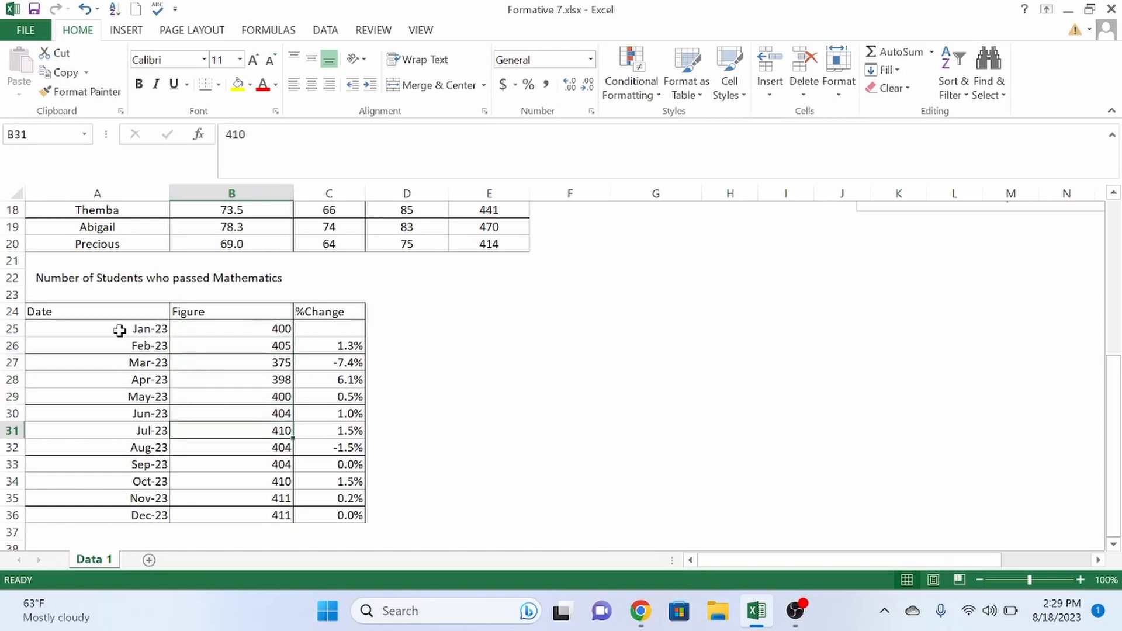
pyautogui.press('Right')
pyautogui.press('Up')
pyautogui.press('Up')
pyautogui.press('Up')
pyautogui.press('Up')
pyautogui.press('Up')
pyautogui.press('Up')
pyautogui.press('Up')
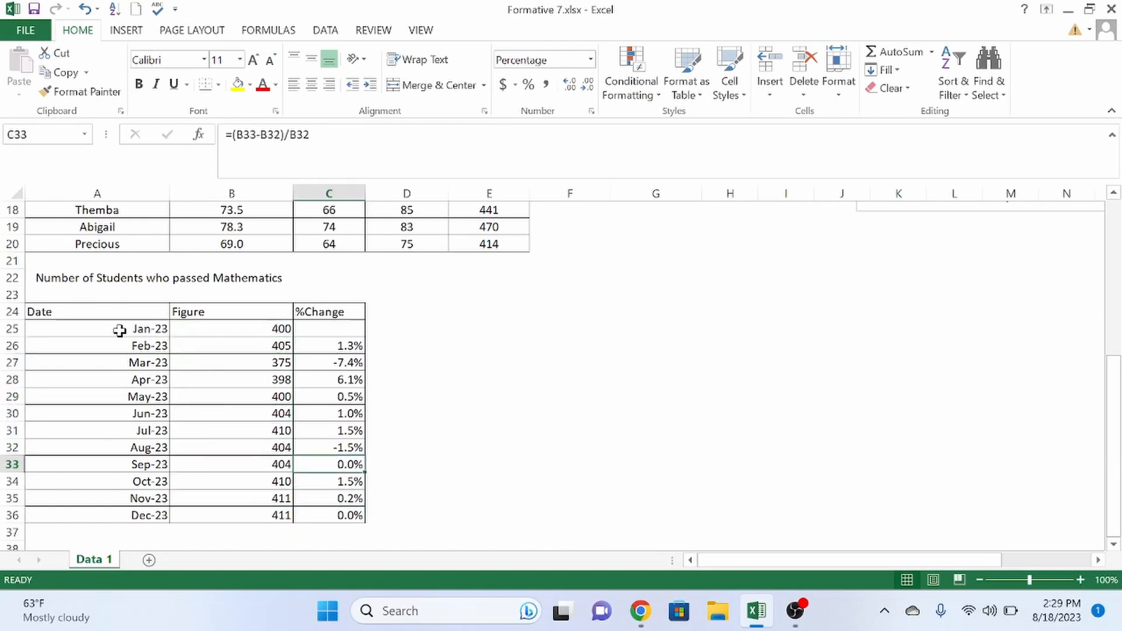
pyautogui.press('Down')
pyautogui.press('Down')
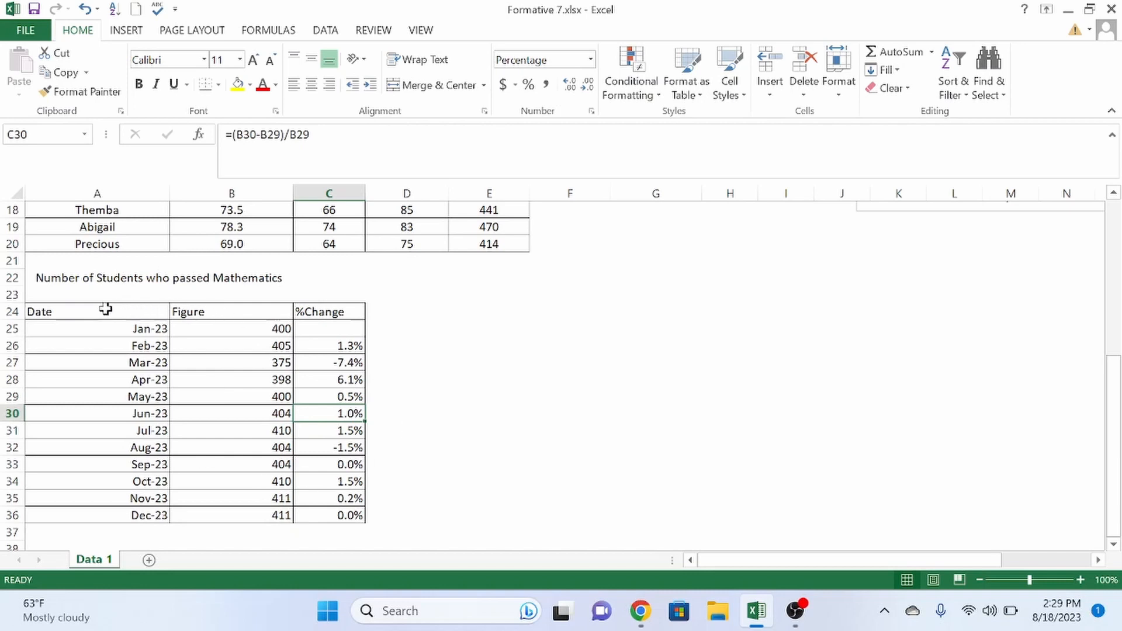
# - Insert a line chart of A24:B36 (Date and Figure) and move it right of the table
pyautogui.moveTo(89, 314); pyautogui.dragTo(193, 514)
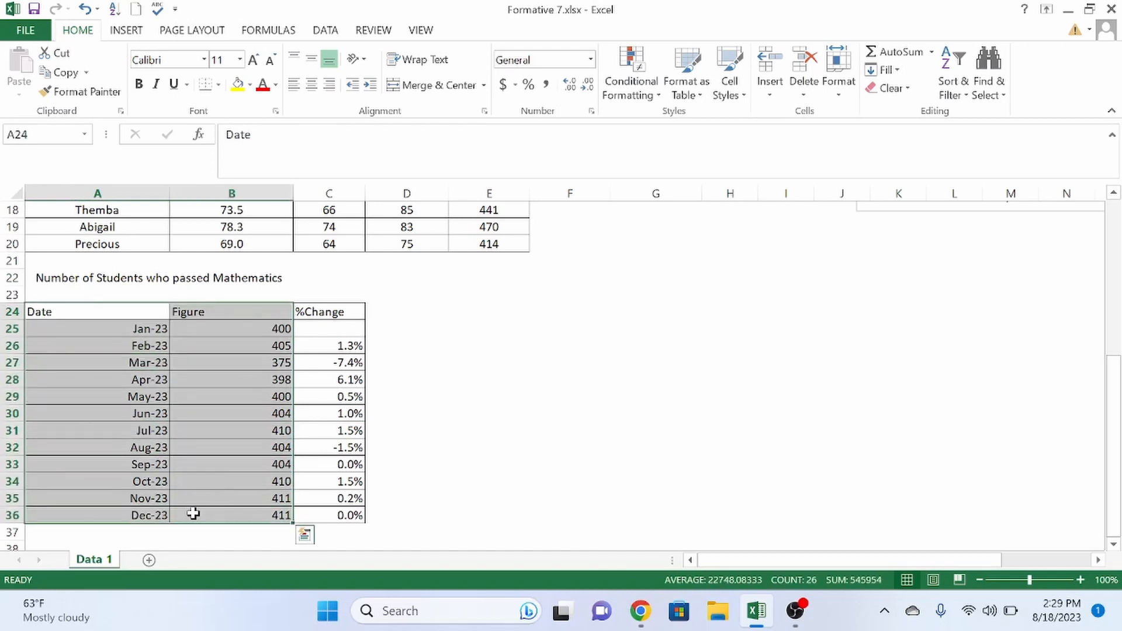
pyautogui.click(128, 32)
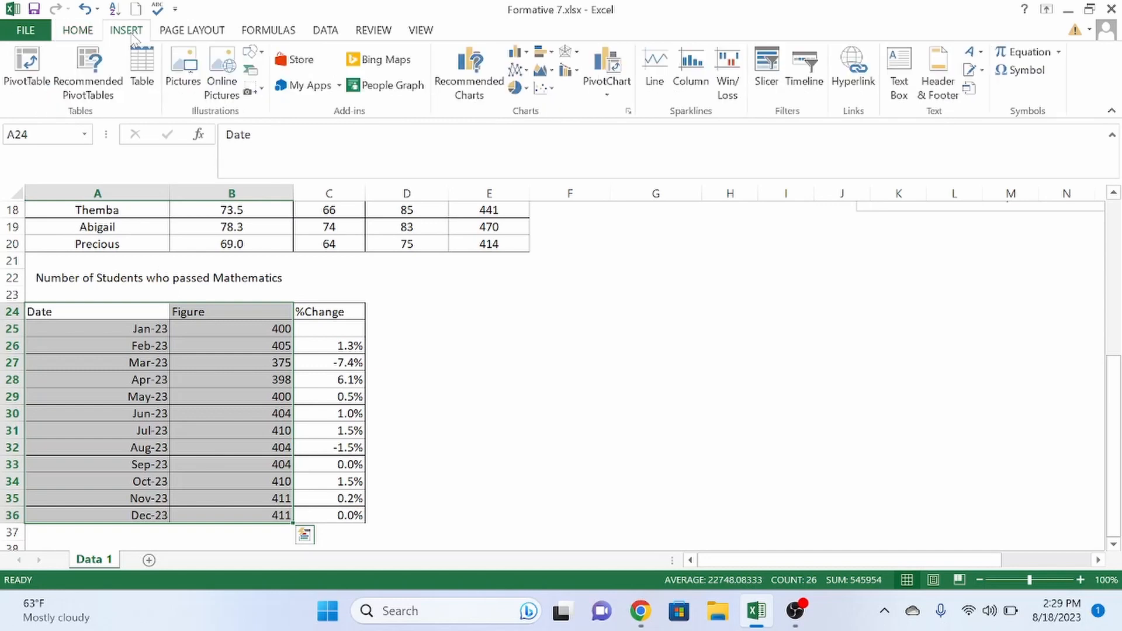
pyautogui.click(490, 75)
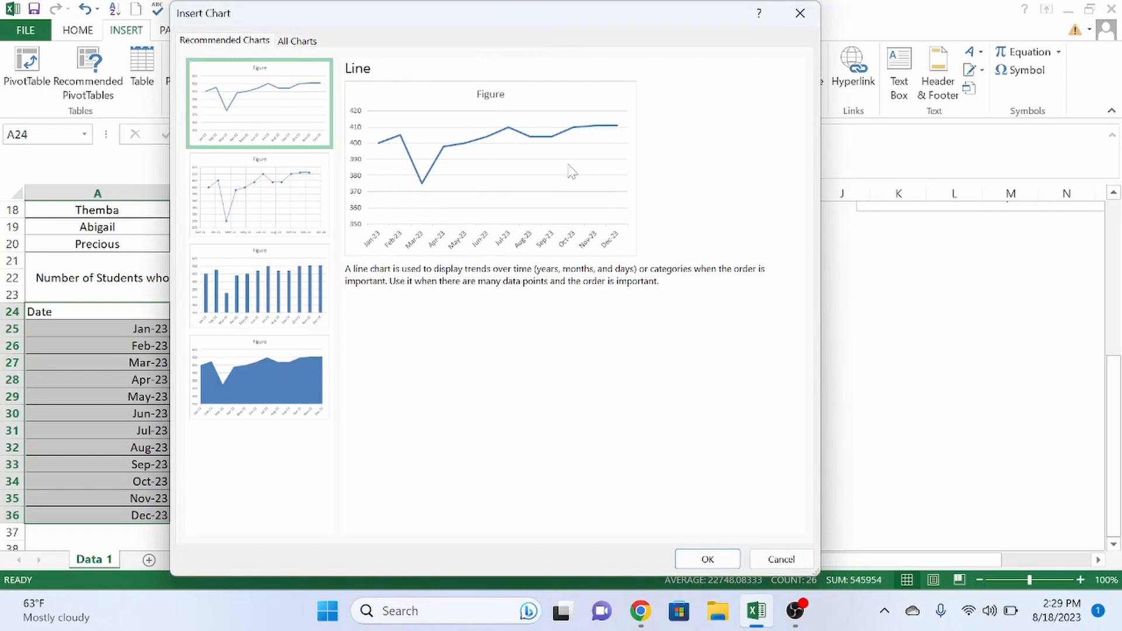
pyautogui.click(285, 42)
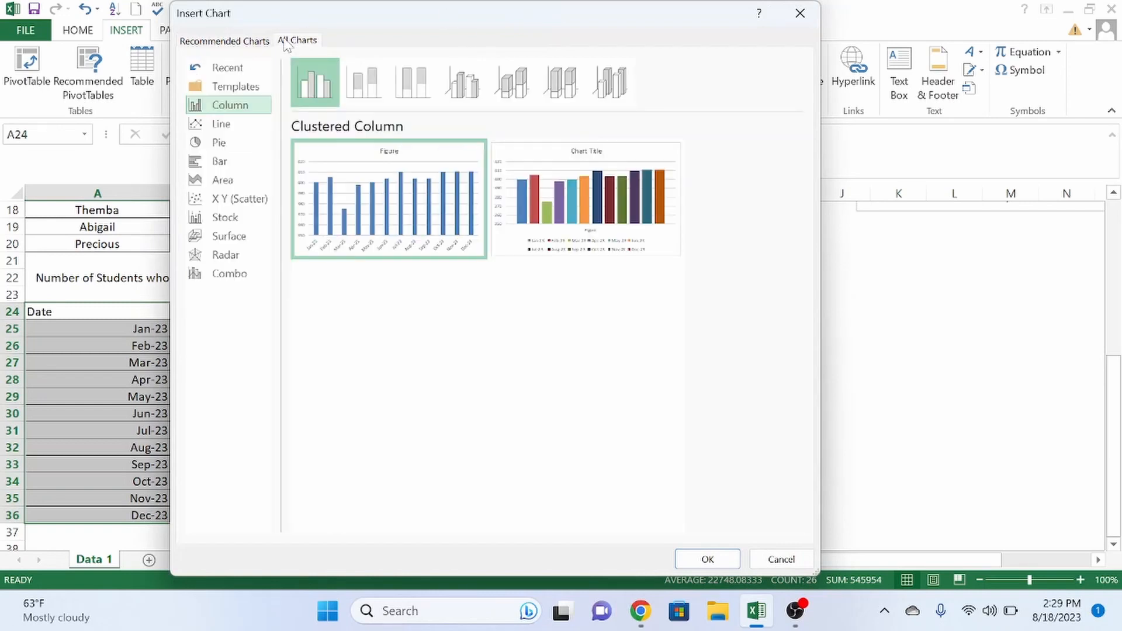
pyautogui.click(229, 124)
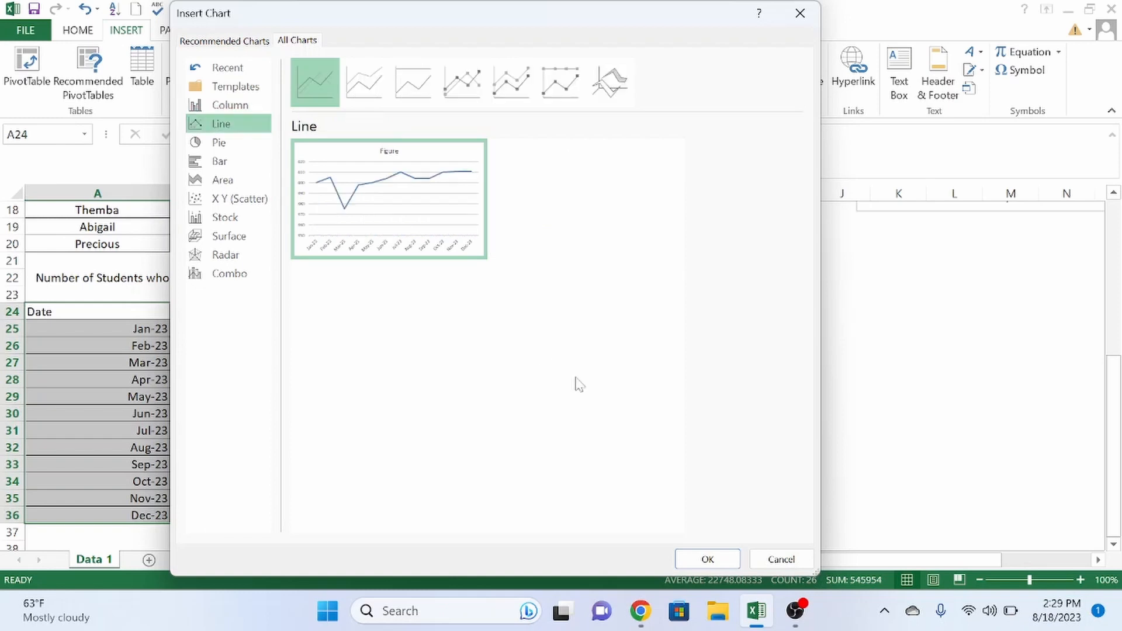
pyautogui.click(701, 561)
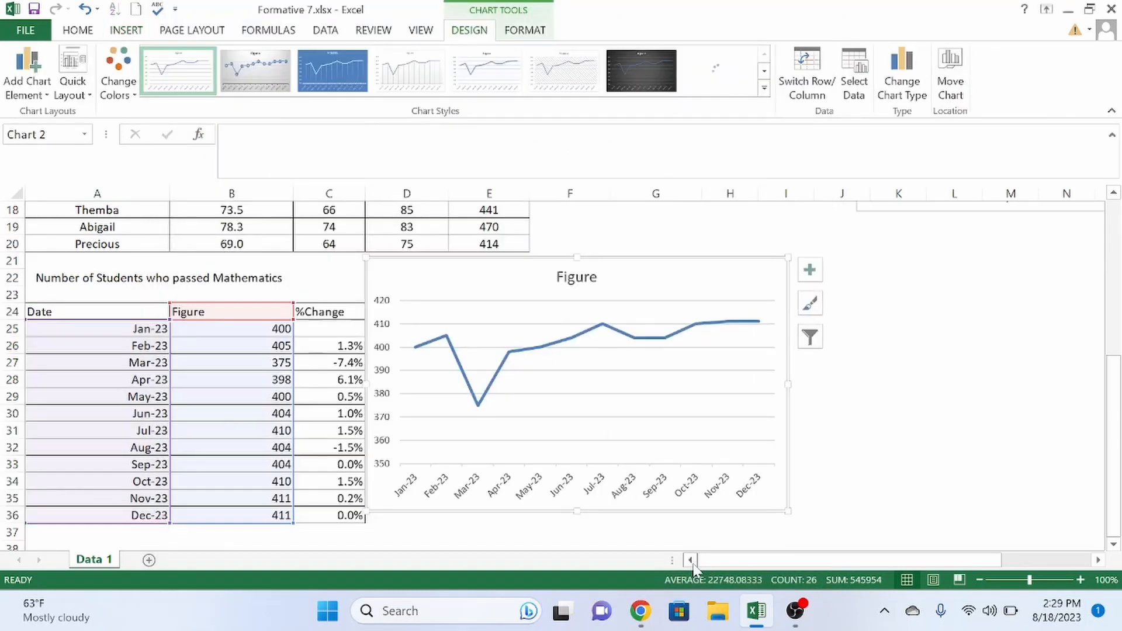
pyautogui.moveTo(429, 272)
pyautogui.mouseDown()
pyautogui.moveTo(625, 291)
pyautogui.moveTo(618, 275)
pyautogui.mouseUp()
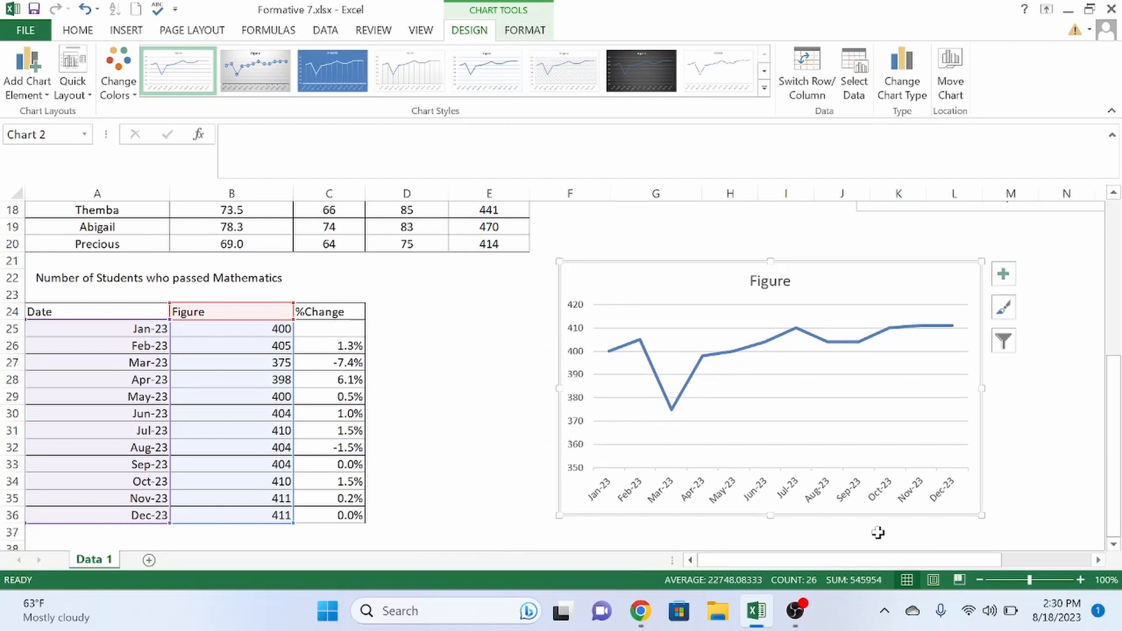
pyautogui.moveTo(970, 561); pyautogui.dragTo(991, 564)
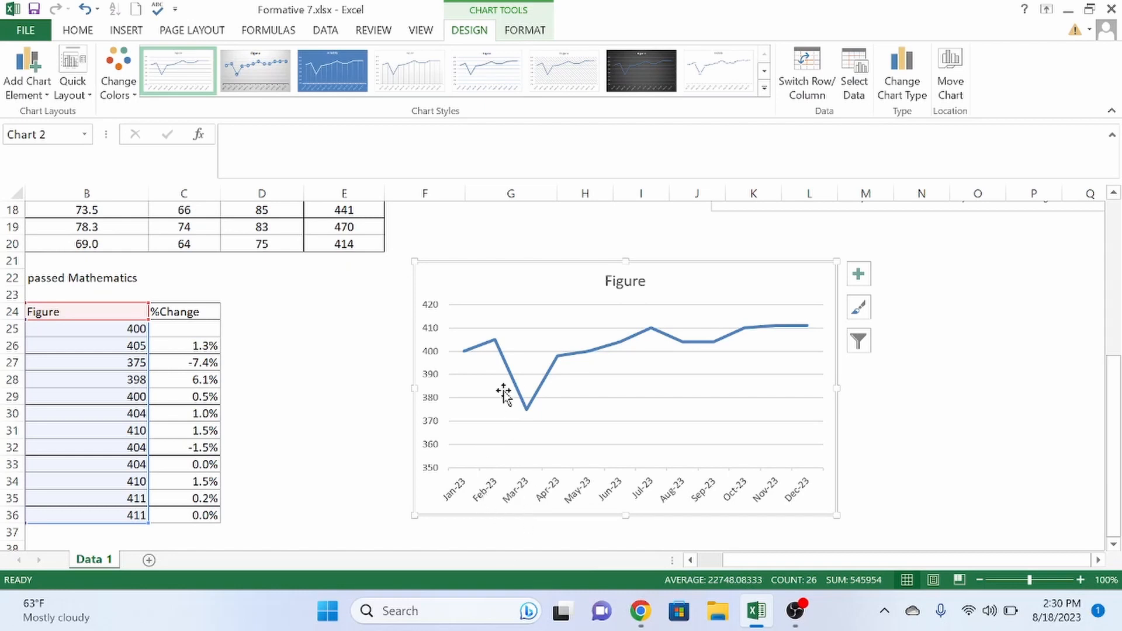
pyautogui.moveTo(529, 415)
pyautogui.click(795, 611)
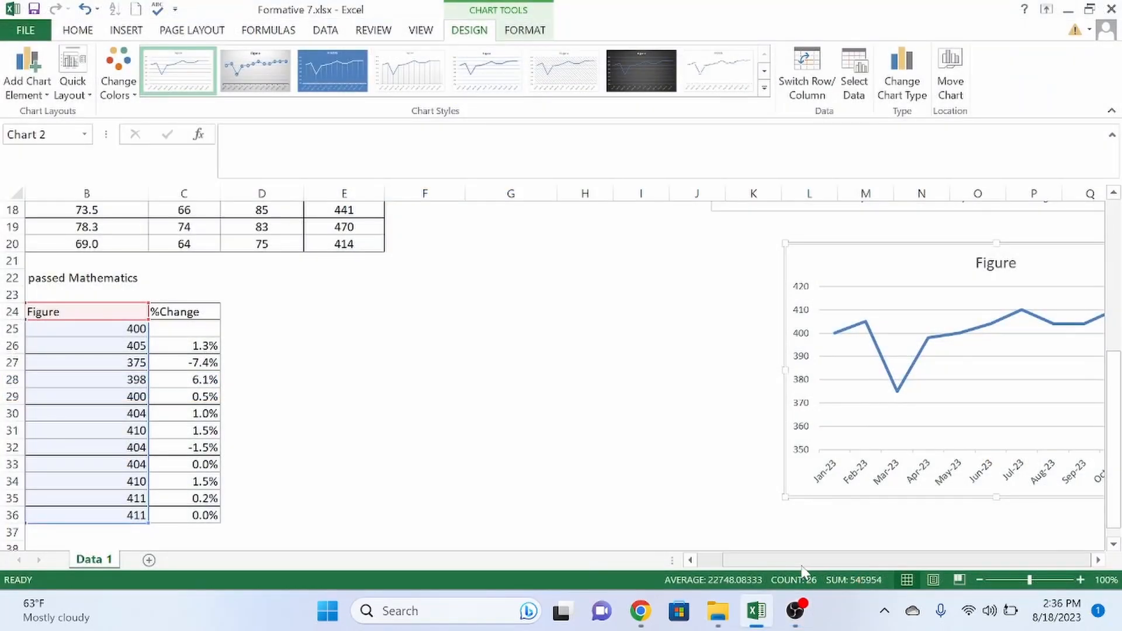
pyautogui.moveTo(800, 560); pyautogui.dragTo(777, 561)
pyautogui.click(531, 433)
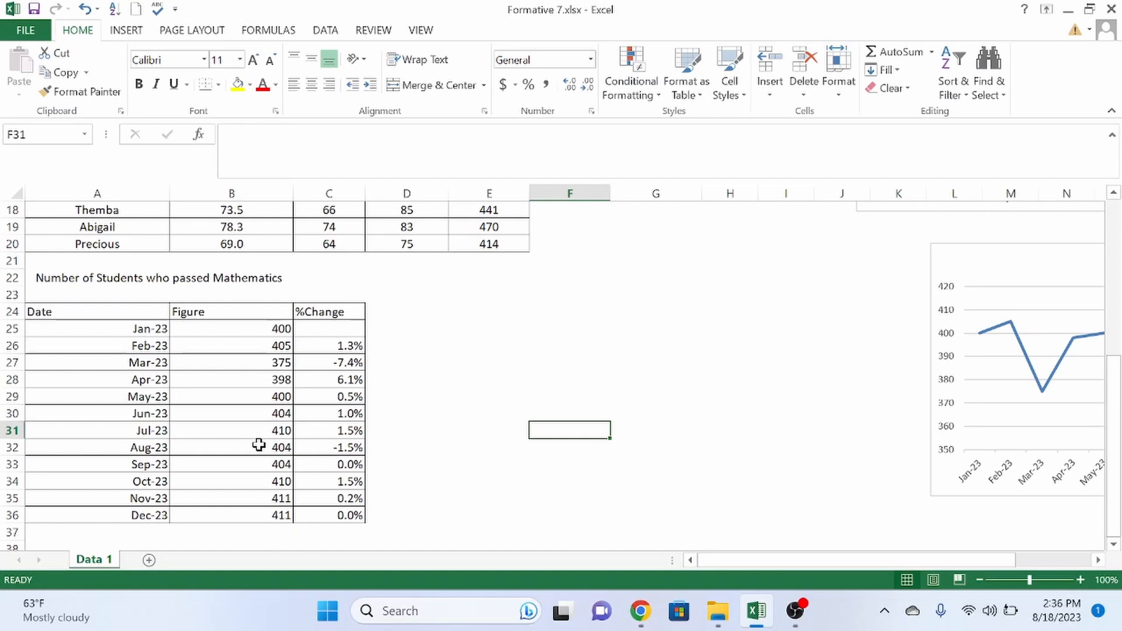
pyautogui.click(282, 414)
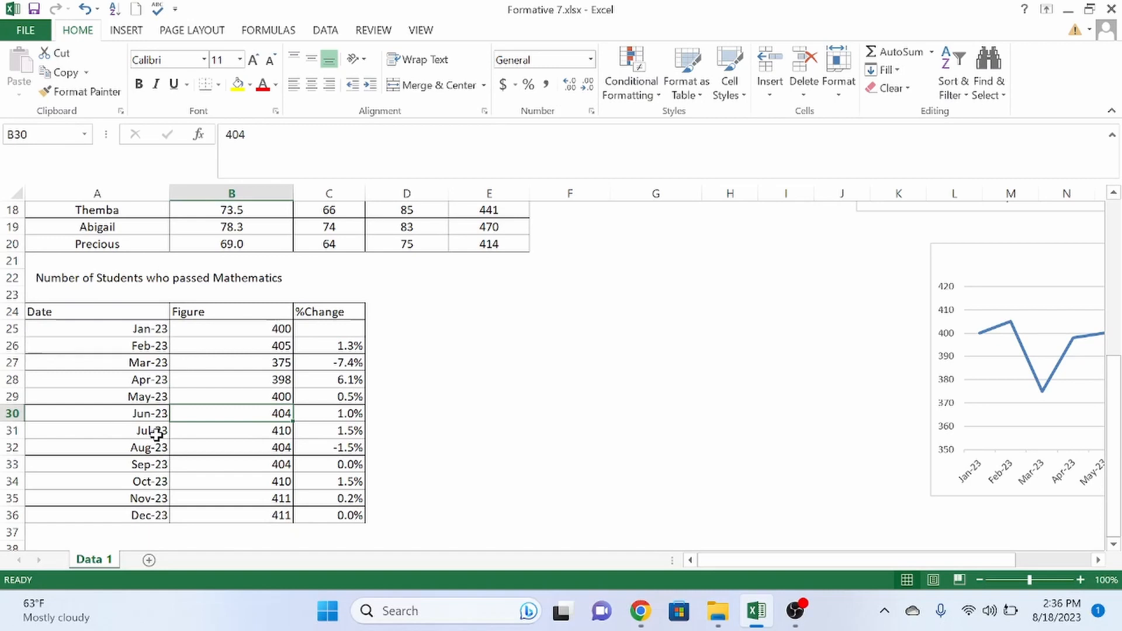
pyautogui.click(280, 433)
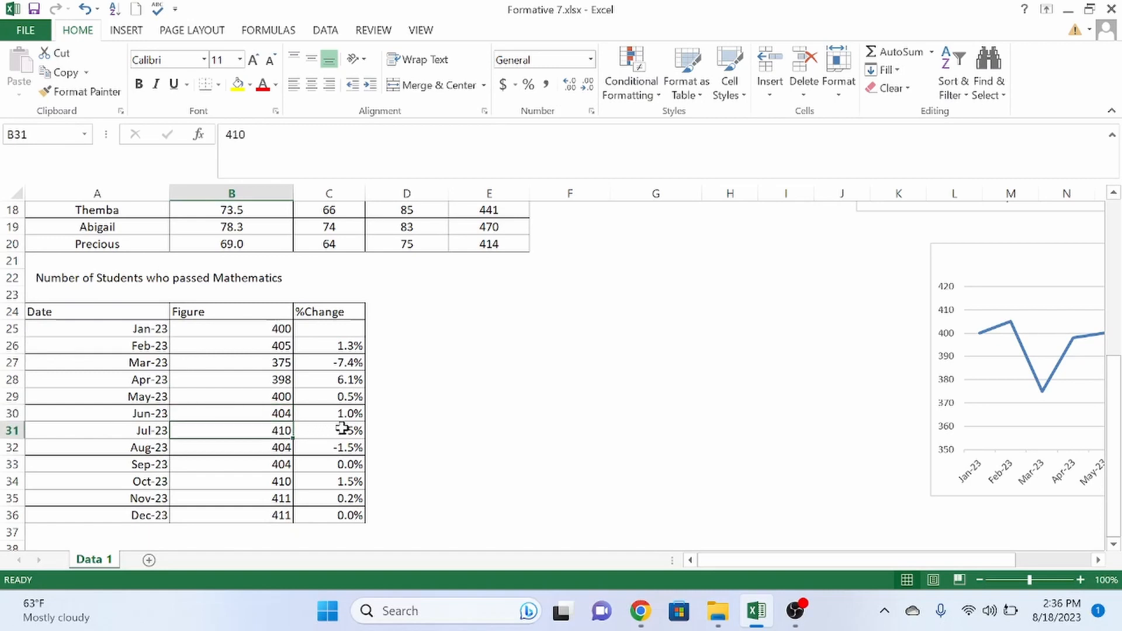
pyautogui.click(316, 435)
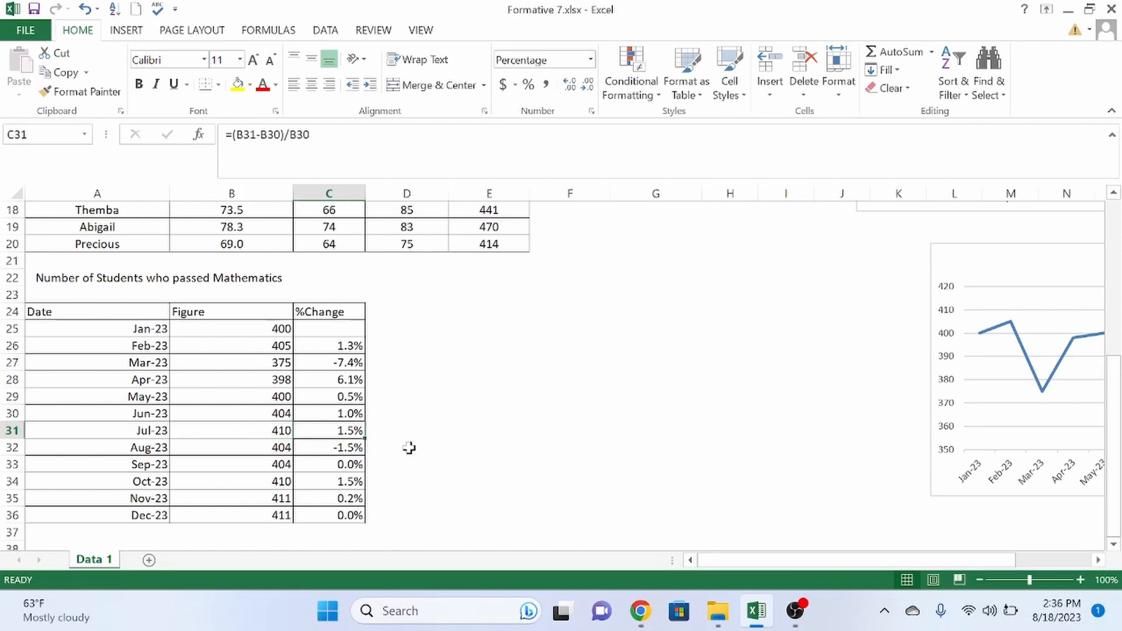
pyautogui.click(80, 311)
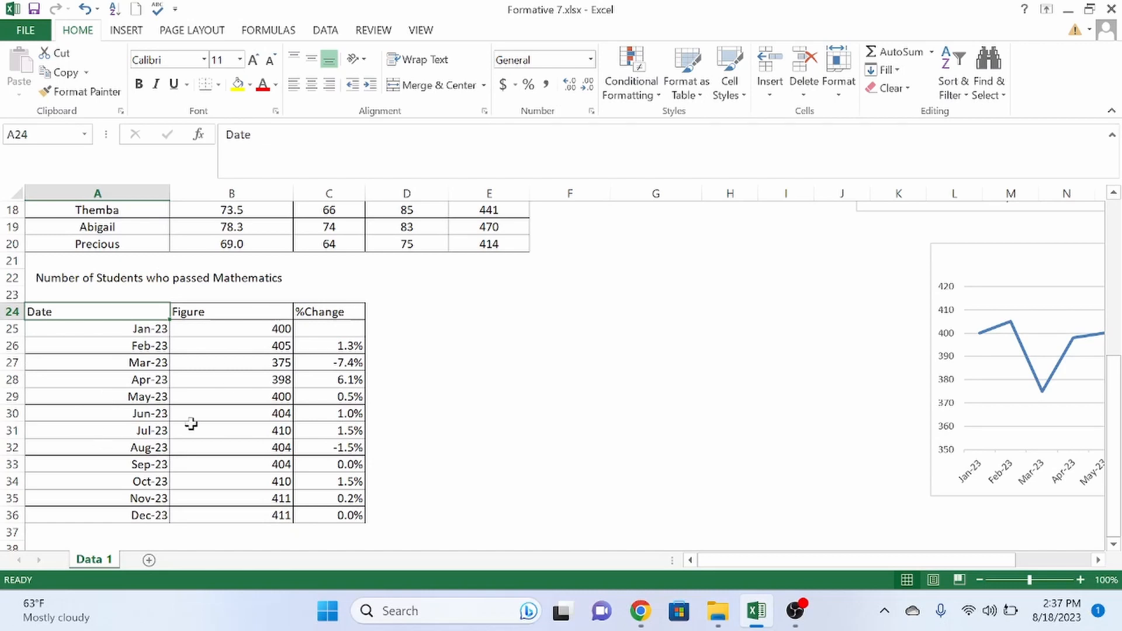
# - Select A24:C36 and preview a Clustered Column - Line combo in the All Charts list
pyautogui.click(438, 483)
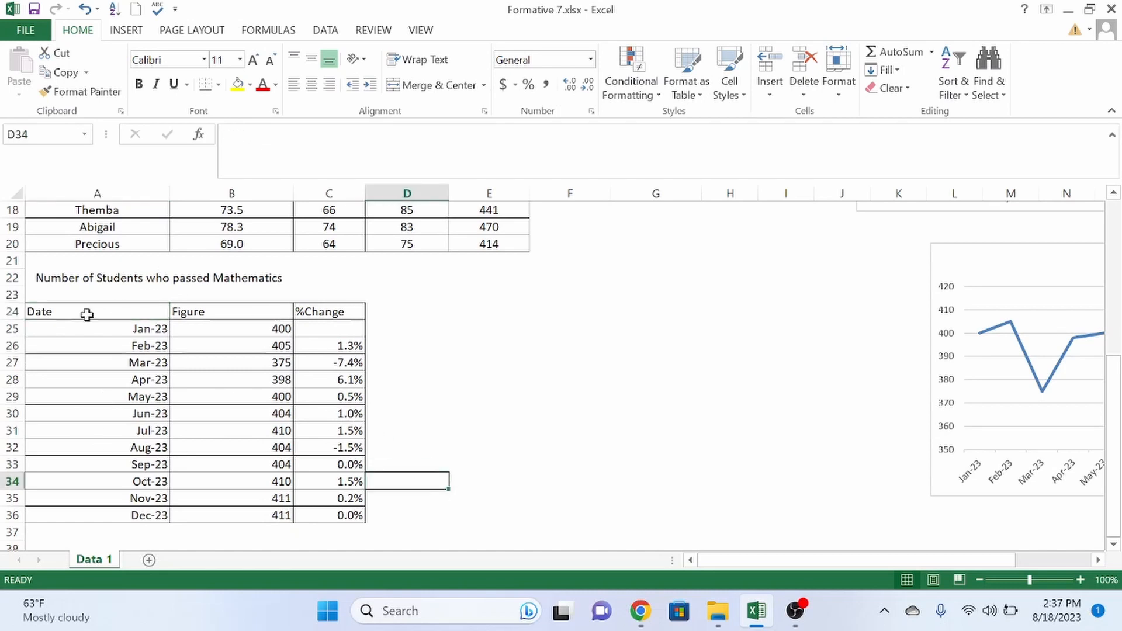
pyautogui.moveTo(78, 313); pyautogui.dragTo(326, 515)
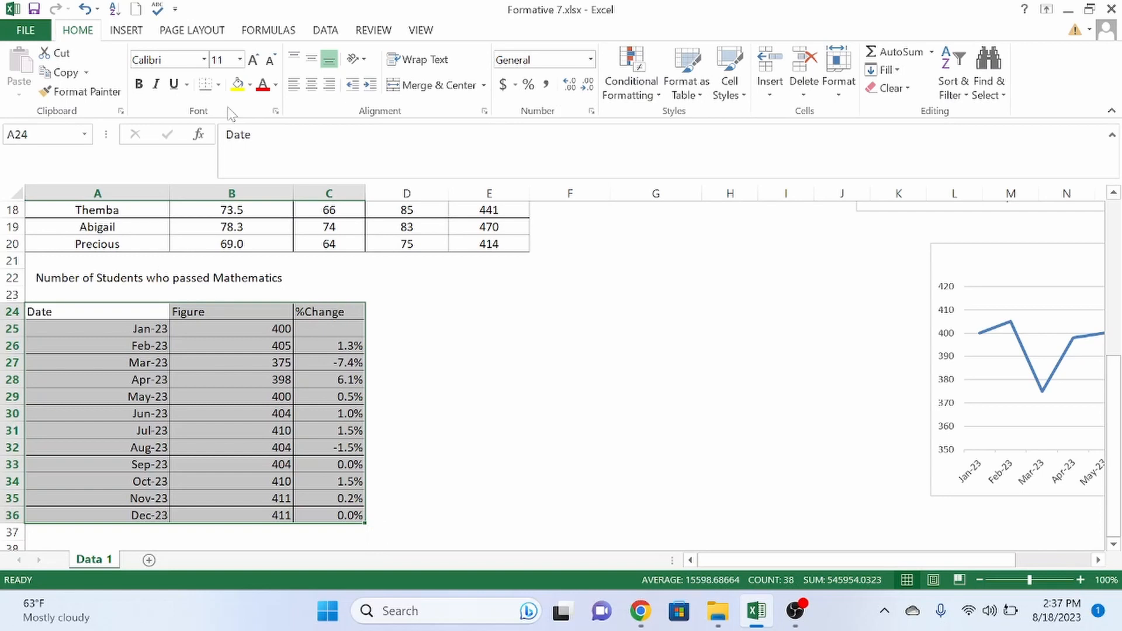
pyautogui.click(126, 30)
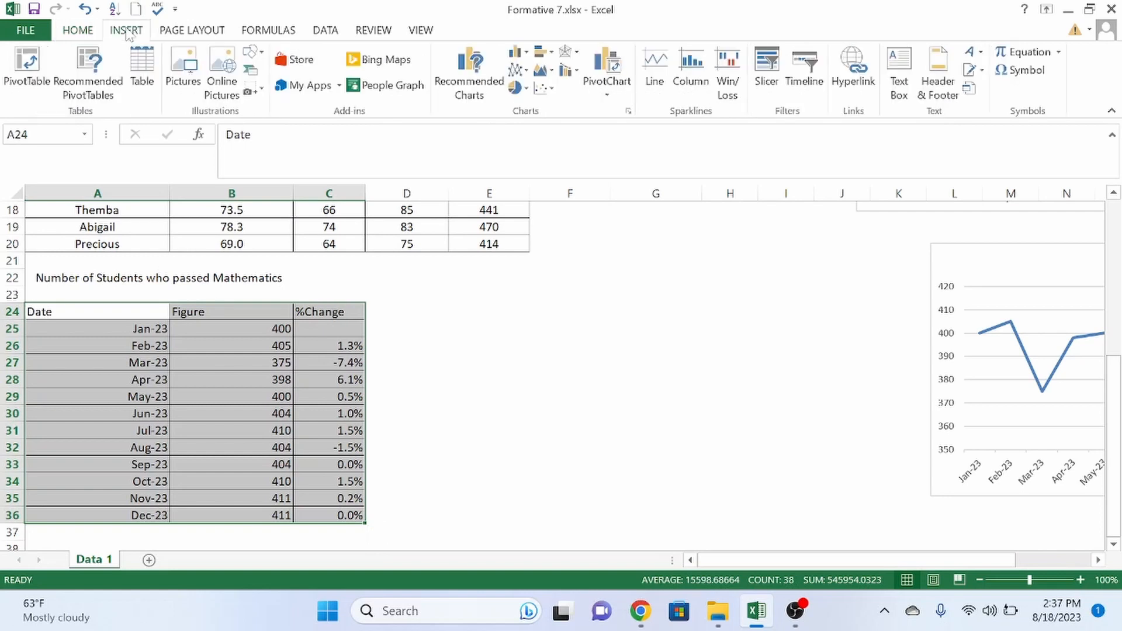
pyautogui.click(477, 71)
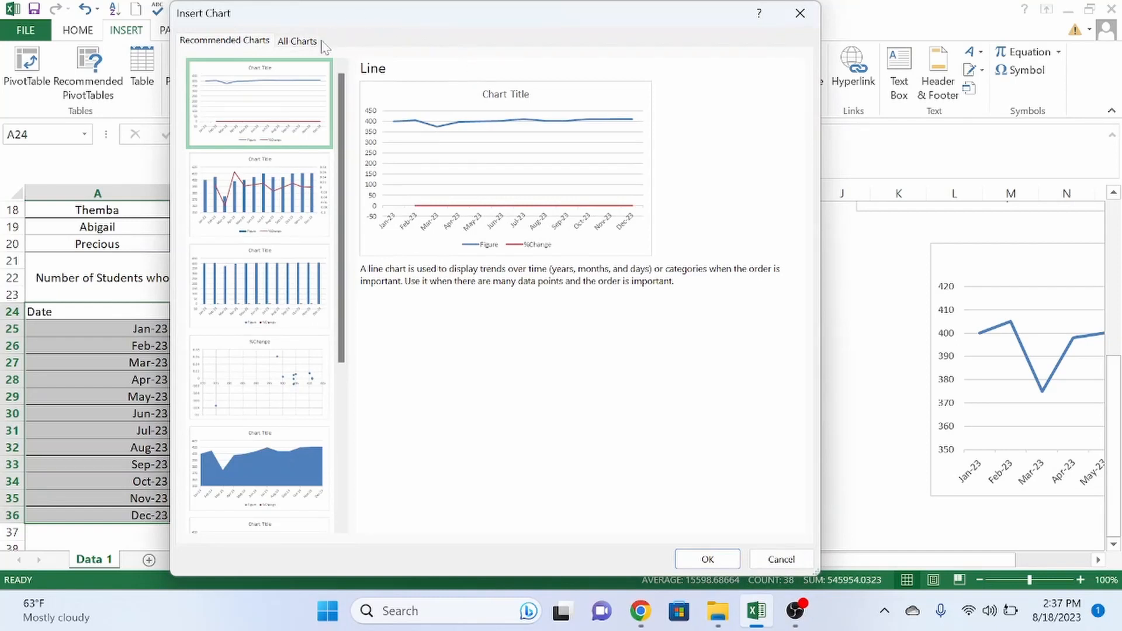
pyautogui.click(313, 44)
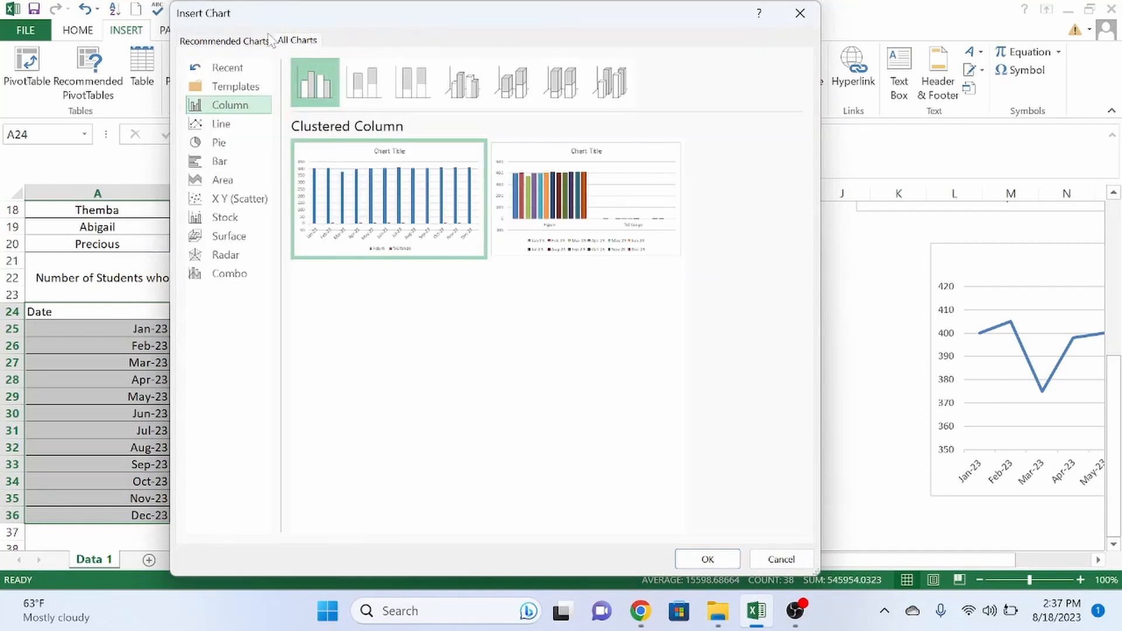
pyautogui.click(238, 283)
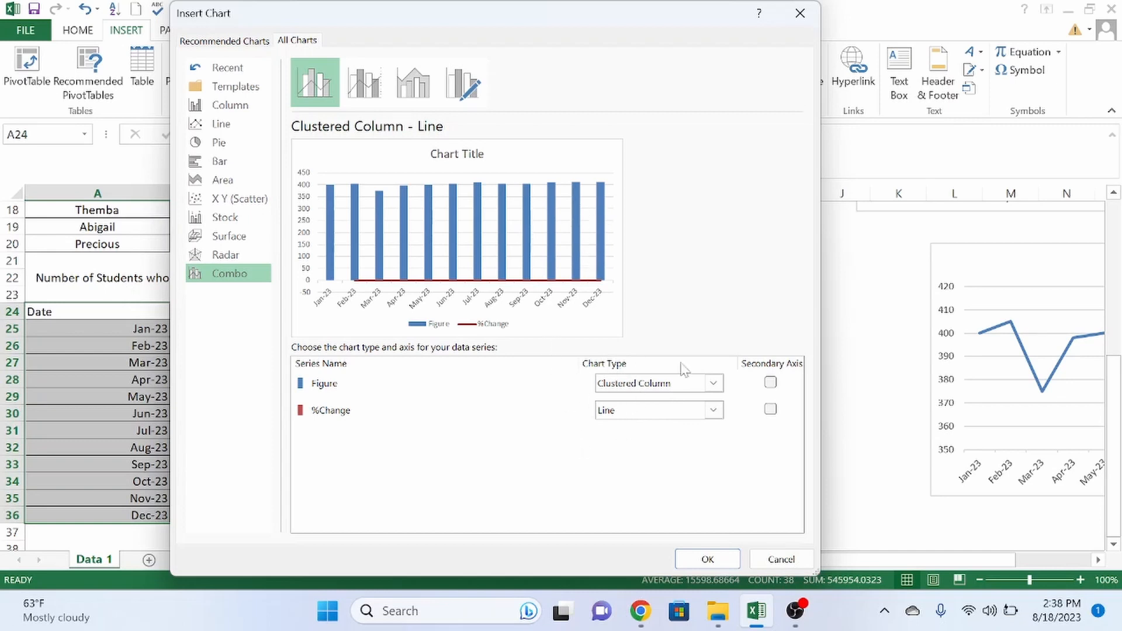
# - Set Figure to Line and %Change to Clustered Column on the secondary axis, then insert the chart
pyautogui.click(713, 384)
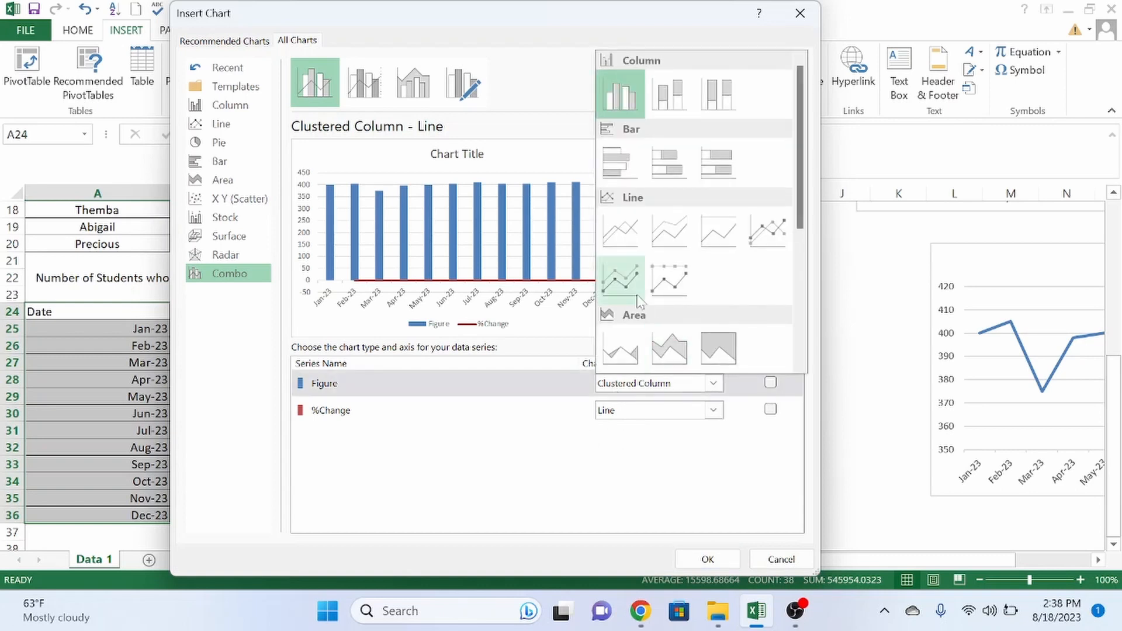
pyautogui.click(619, 235)
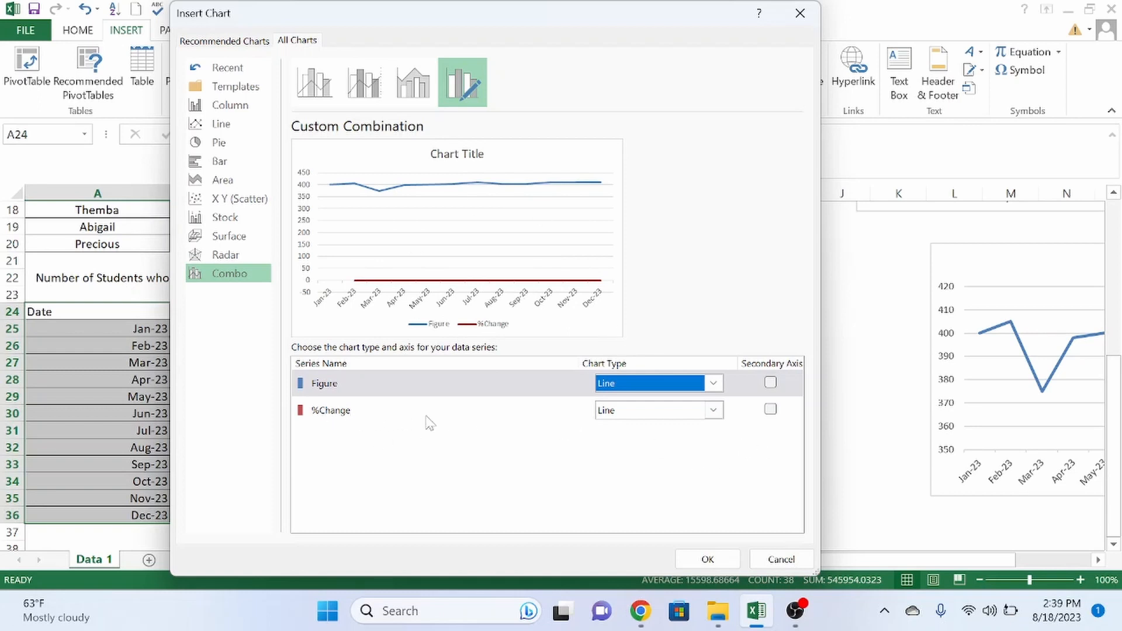
pyautogui.click(771, 410)
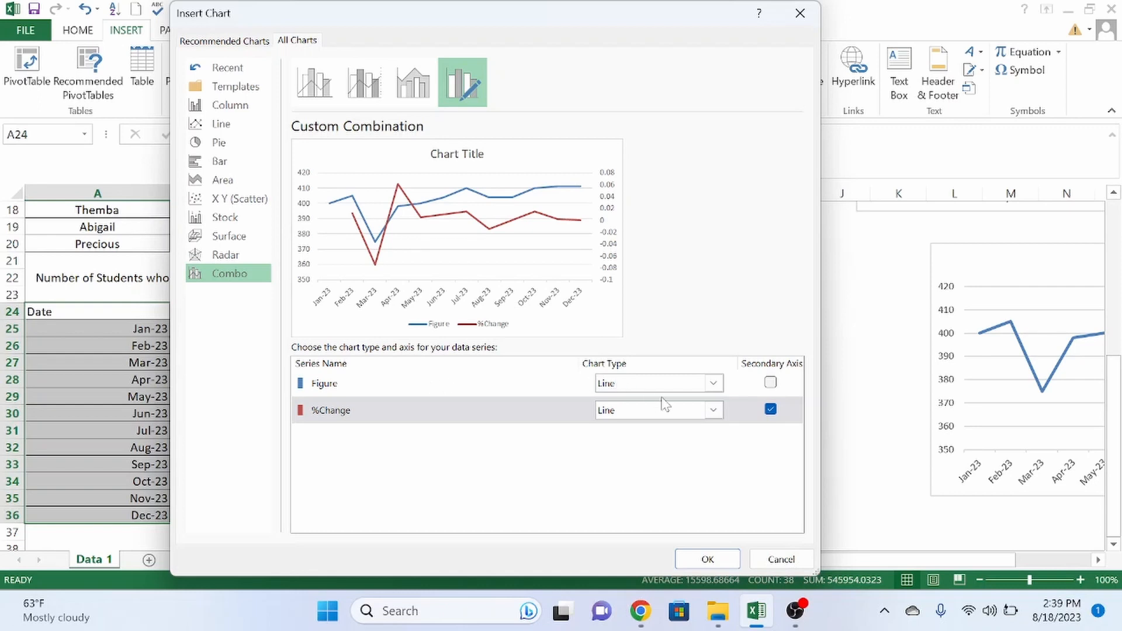
pyautogui.click(720, 413)
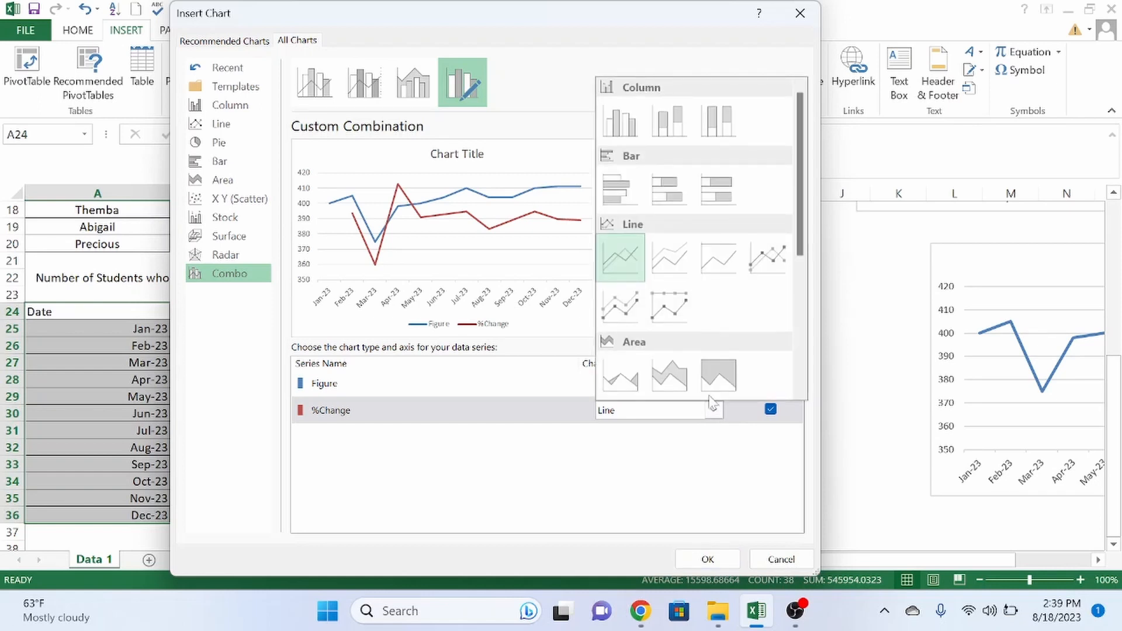
pyautogui.click(621, 121)
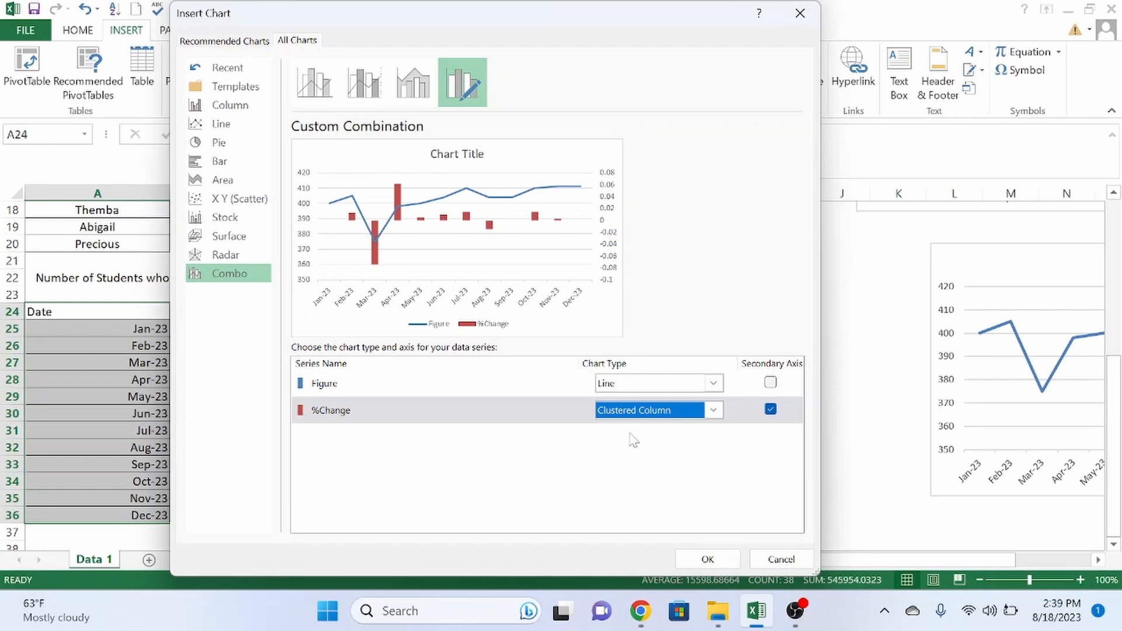
pyautogui.click(707, 558)
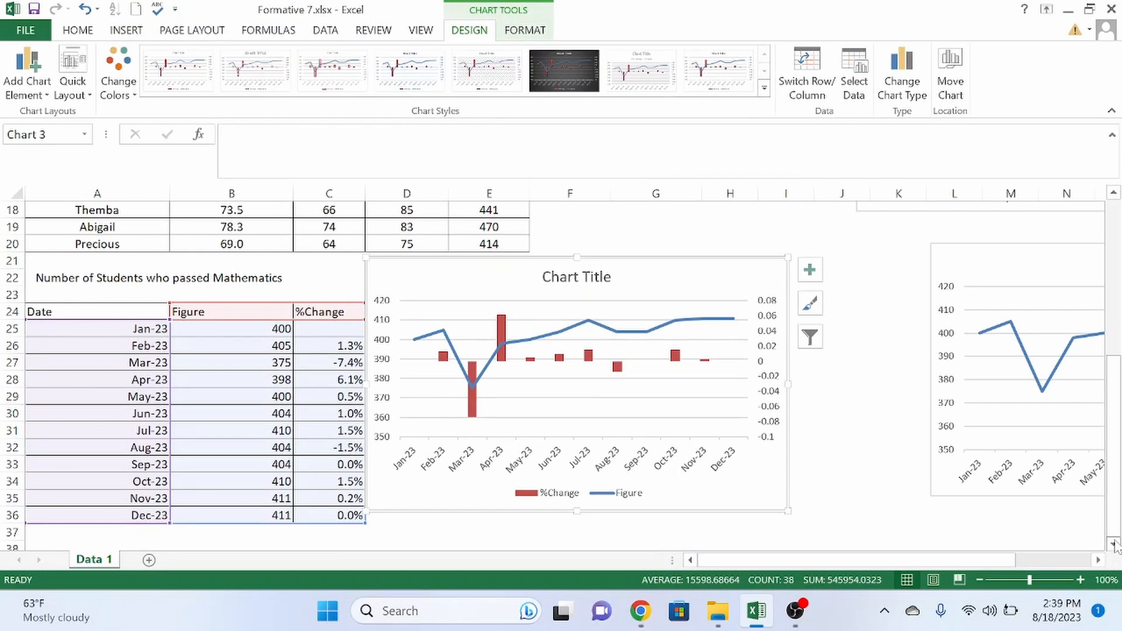
# - Move the combo chart below row 37 and enlarge it with its bottom-right handle
pyautogui.scroll(-2, 1114, 544)
pyautogui.scroll(-3, 1114, 543)
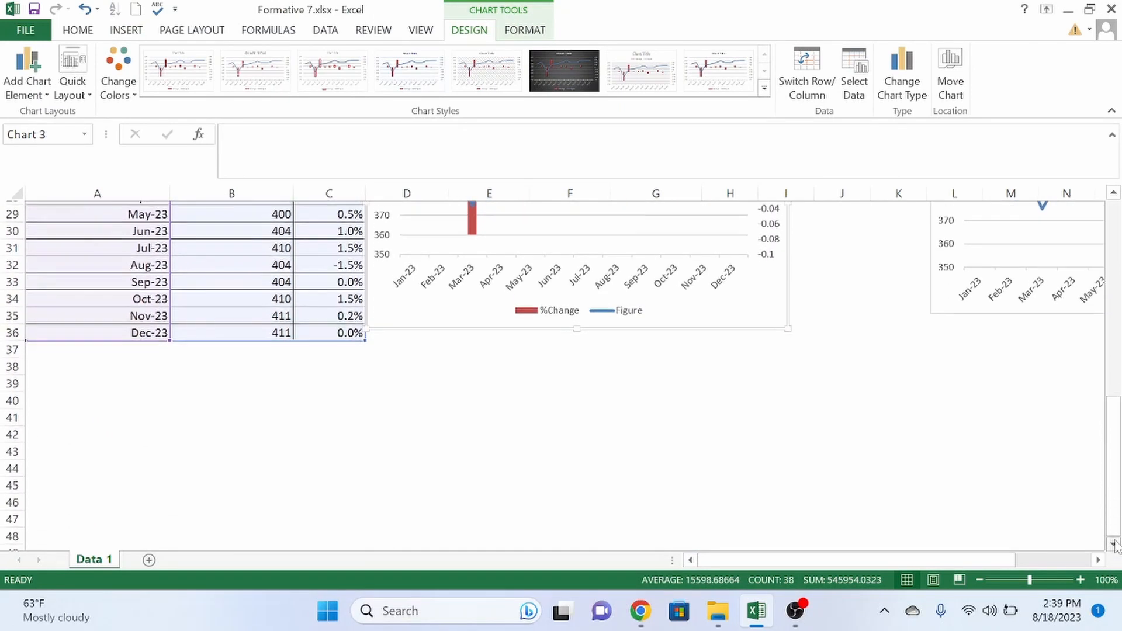
pyautogui.moveTo(757, 290); pyautogui.dragTo(797, 551)
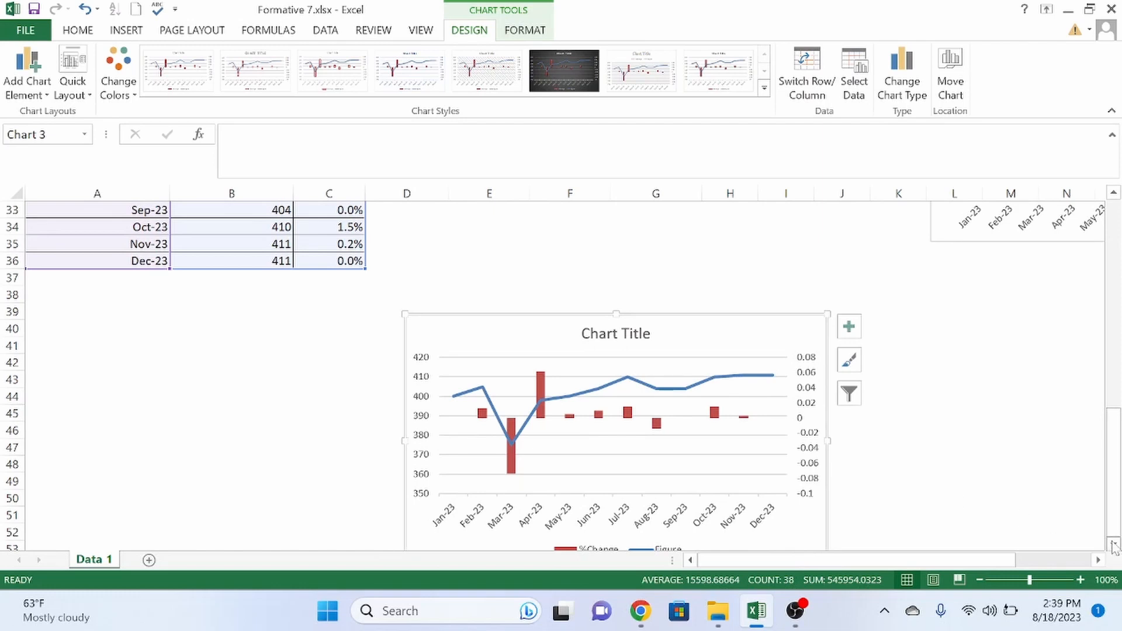
pyautogui.scroll(-2, 1114, 545)
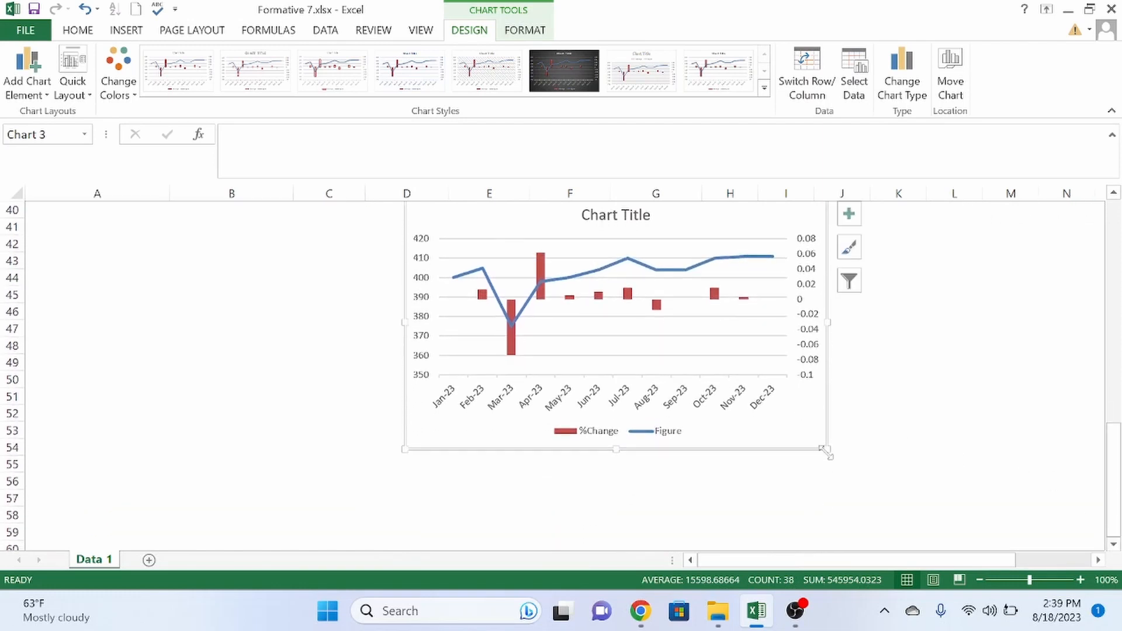
pyautogui.moveTo(826, 447); pyautogui.dragTo(948, 537)
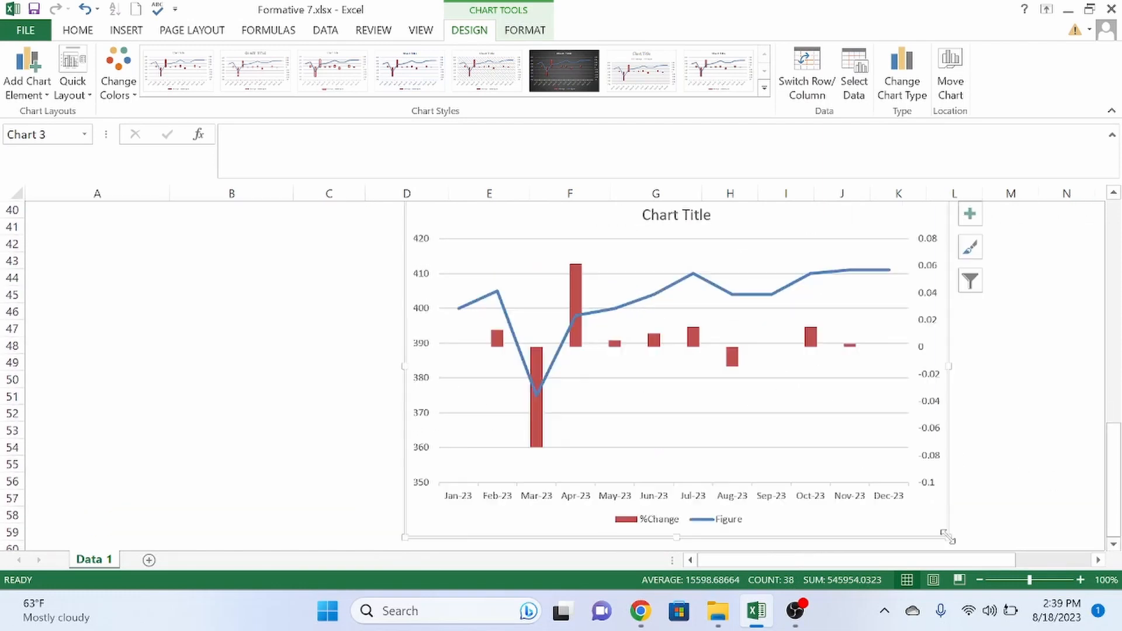
# - Reset the sheet zoom from 90% back to 100% and deselect the chart
pyautogui.click(980, 579)
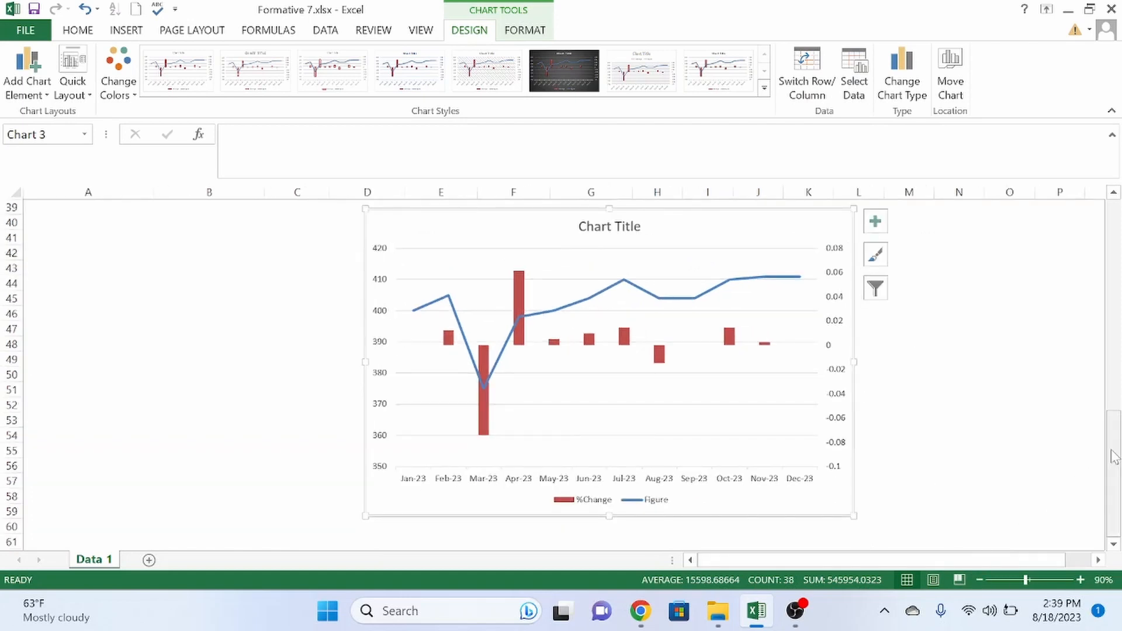
pyautogui.moveTo(1111, 450); pyautogui.dragTo(1110, 435)
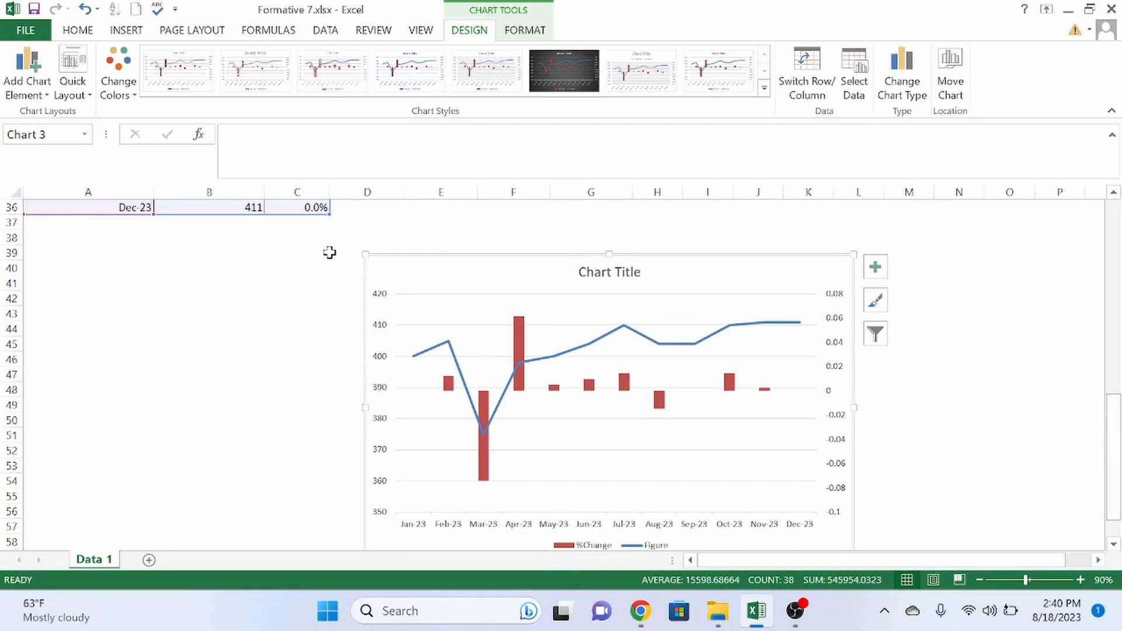
pyautogui.moveTo(331, 253); pyautogui.dragTo(864, 486)
pyautogui.moveTo(1117, 471); pyautogui.dragTo(1116, 462)
pyautogui.click(1080, 580)
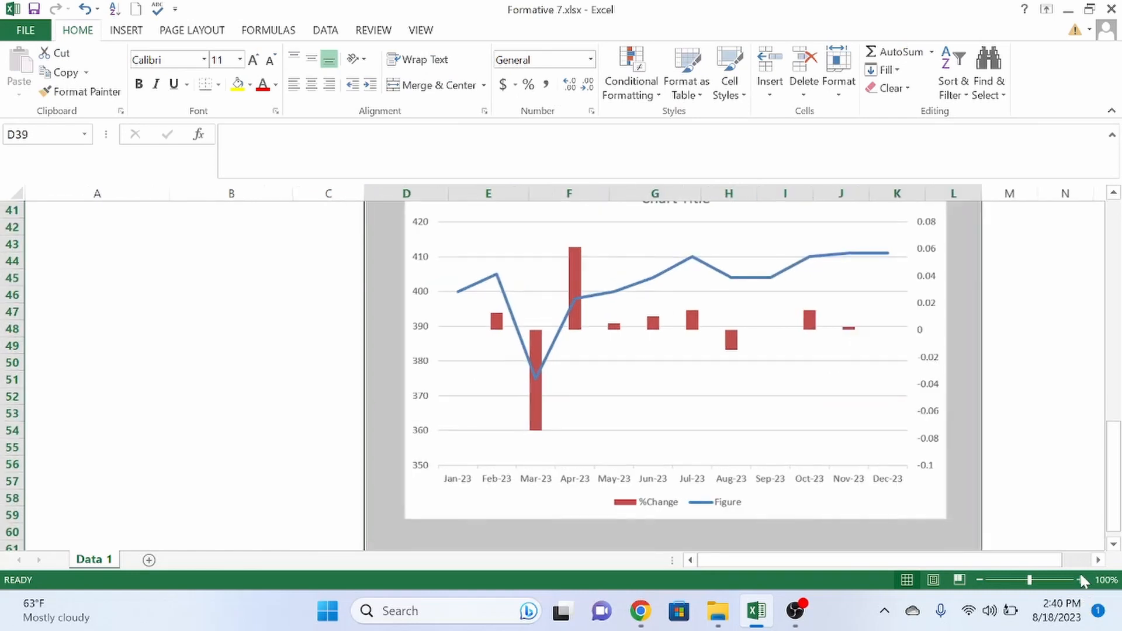
pyautogui.moveTo(1113, 517); pyautogui.dragTo(1113, 502)
pyautogui.click(341, 446)
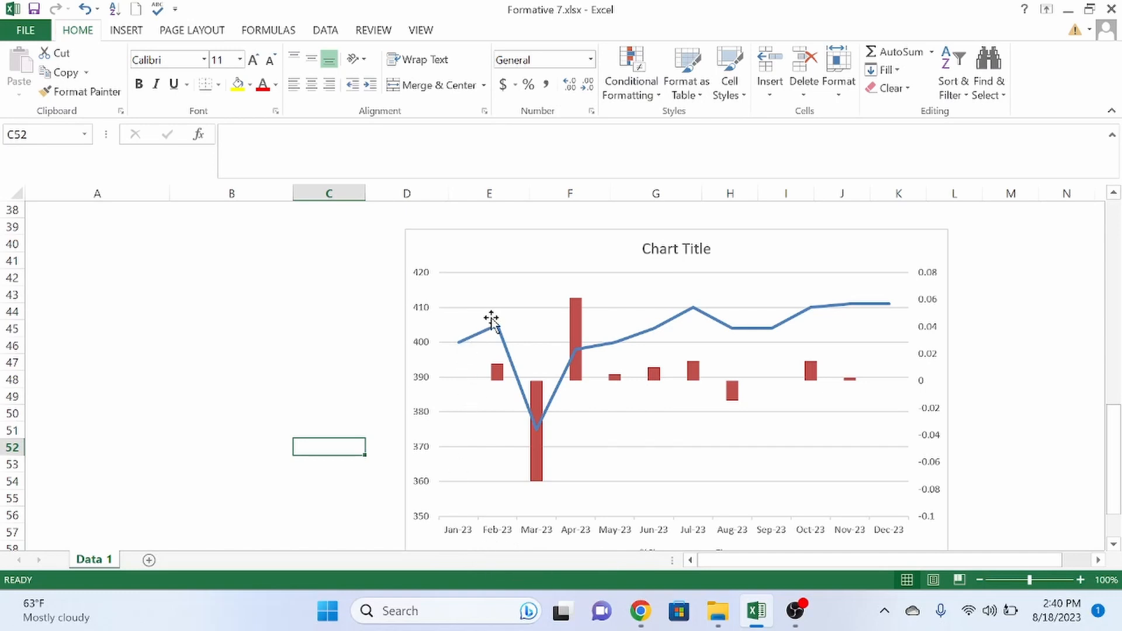
pyautogui.moveTo(507, 382)
pyautogui.moveTo(1113, 494); pyautogui.dragTo(1112, 419)
pyautogui.scroll(3, 287, 537)
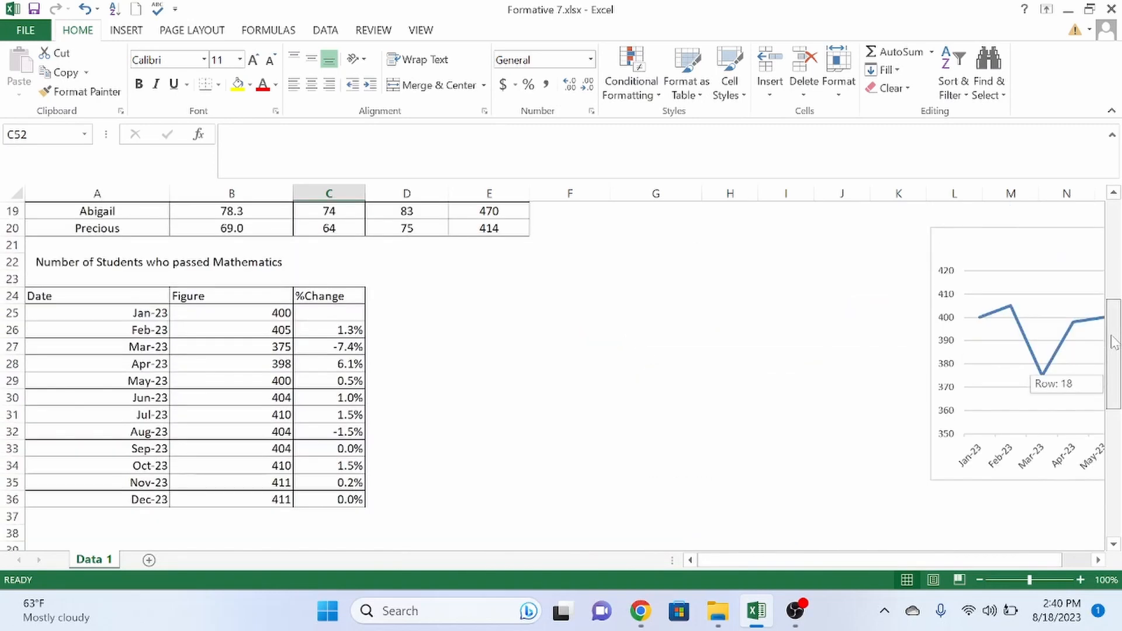